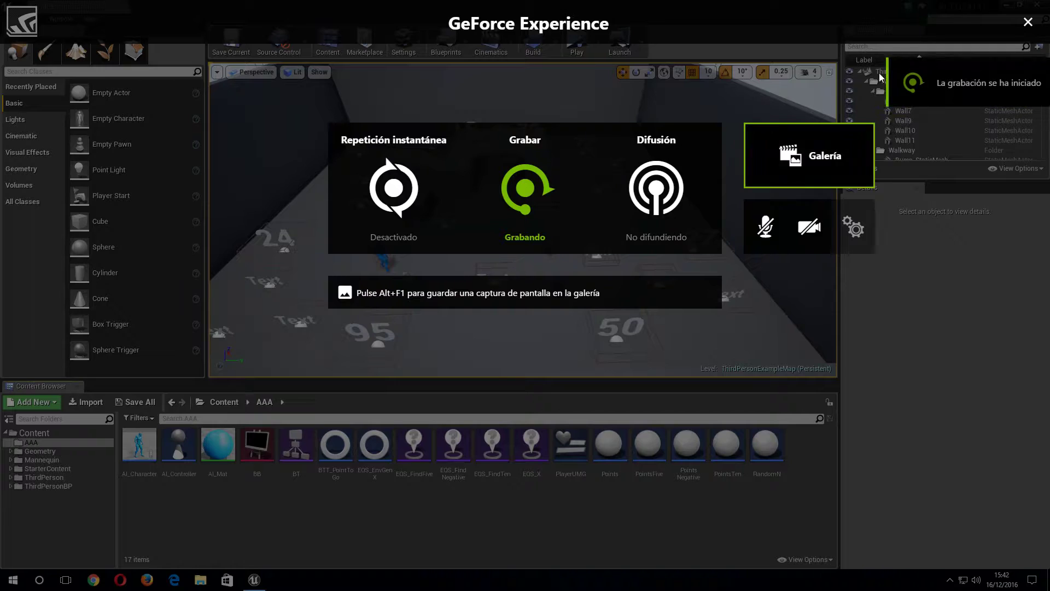
Maximize the editor window and scroll the World Outliner down to the RandomN actors
{"action": "left_click", "coordinate": [1024, 28]}
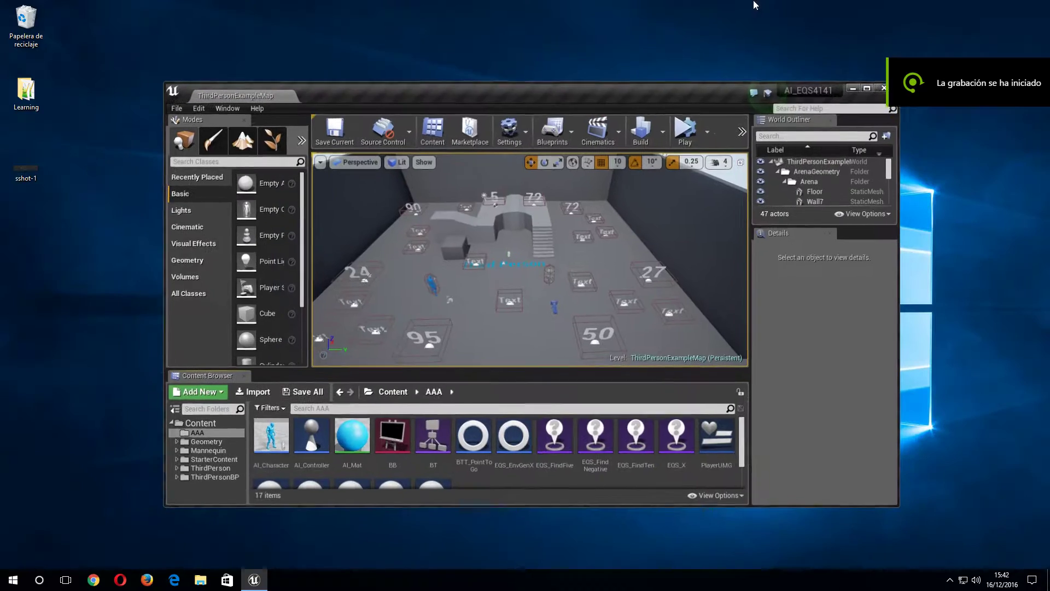
{"action": "double_click", "coordinate": [919, 11]}
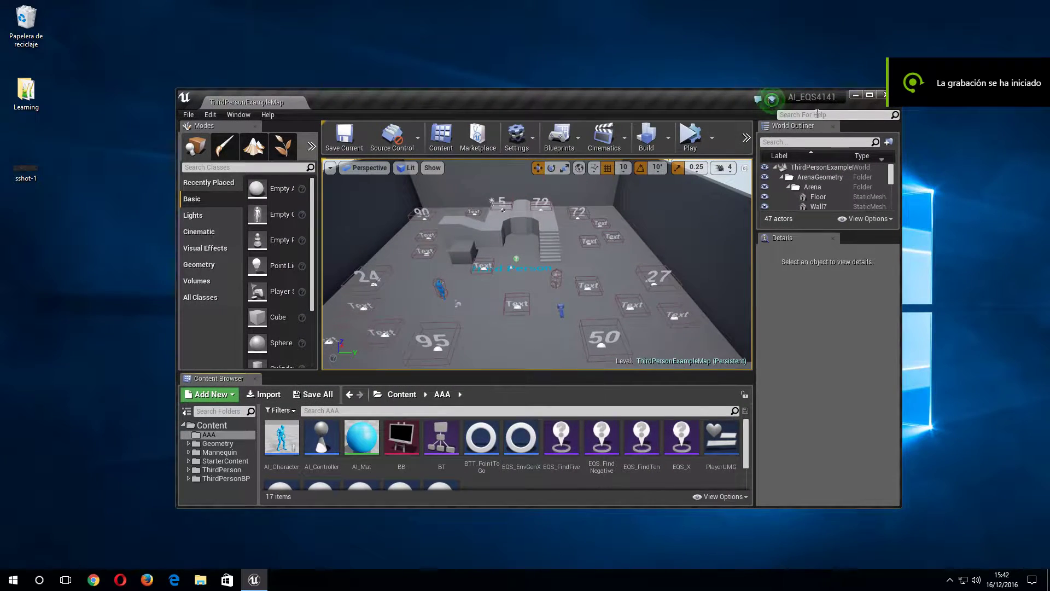
{"action": "double_click", "coordinate": [715, 99]}
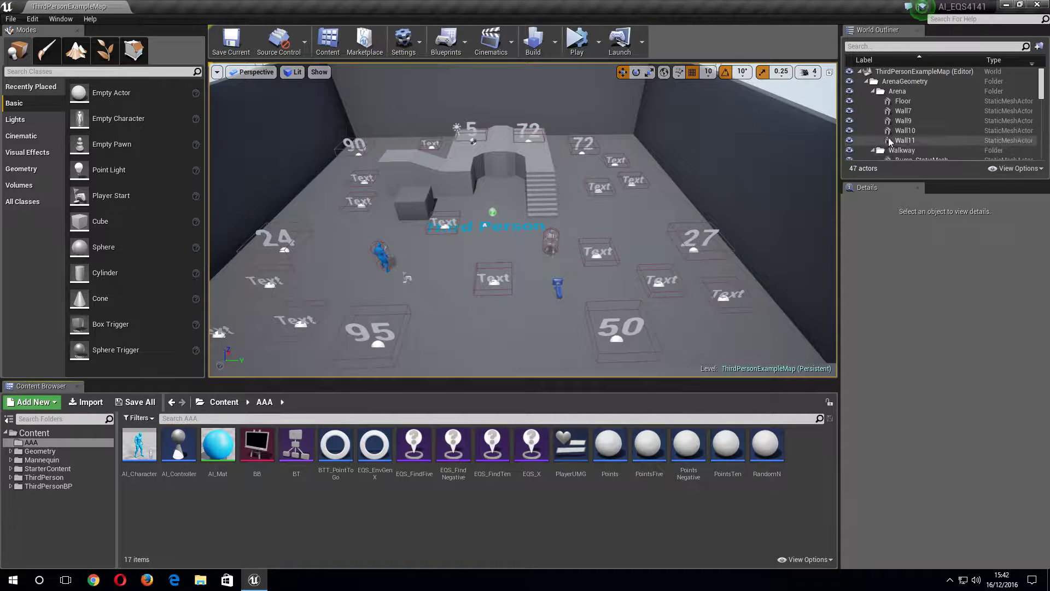
{"action": "scroll", "coordinate": [888, 137], "scroll_direction": "down", "scroll_amount": 5}
{"action": "scroll", "coordinate": [894, 134], "scroll_direction": "down", "scroll_amount": 3}
{"action": "scroll", "coordinate": [894, 134], "scroll_direction": "down", "scroll_amount": 3}
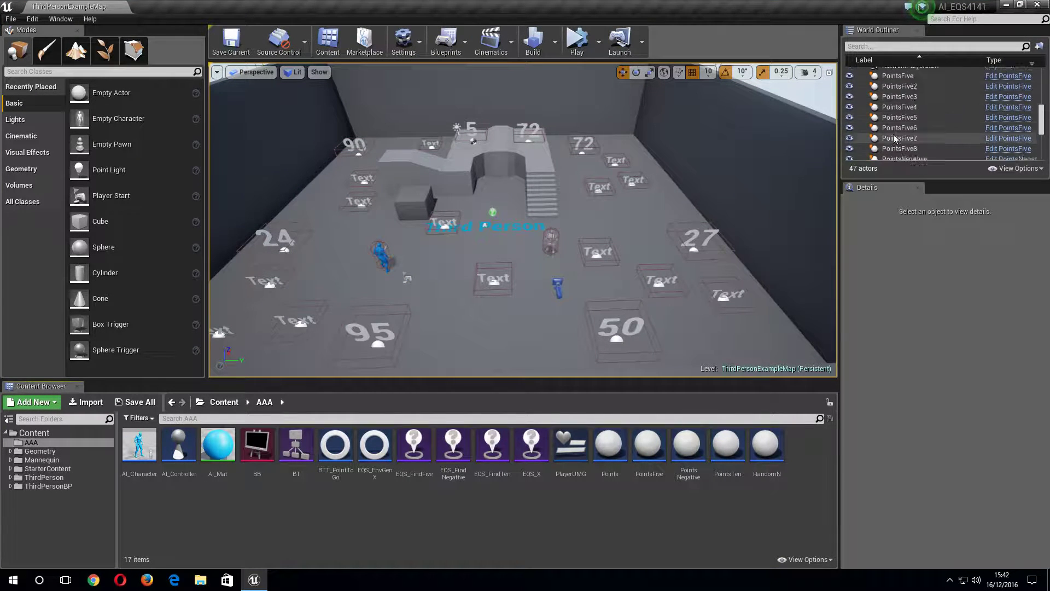
{"action": "scroll", "coordinate": [894, 135], "scroll_direction": "down", "scroll_amount": 3}
{"action": "scroll", "coordinate": [894, 134], "scroll_direction": "down", "scroll_amount": 3}
{"action": "scroll", "coordinate": [894, 134], "scroll_direction": "down", "scroll_amount": 1}
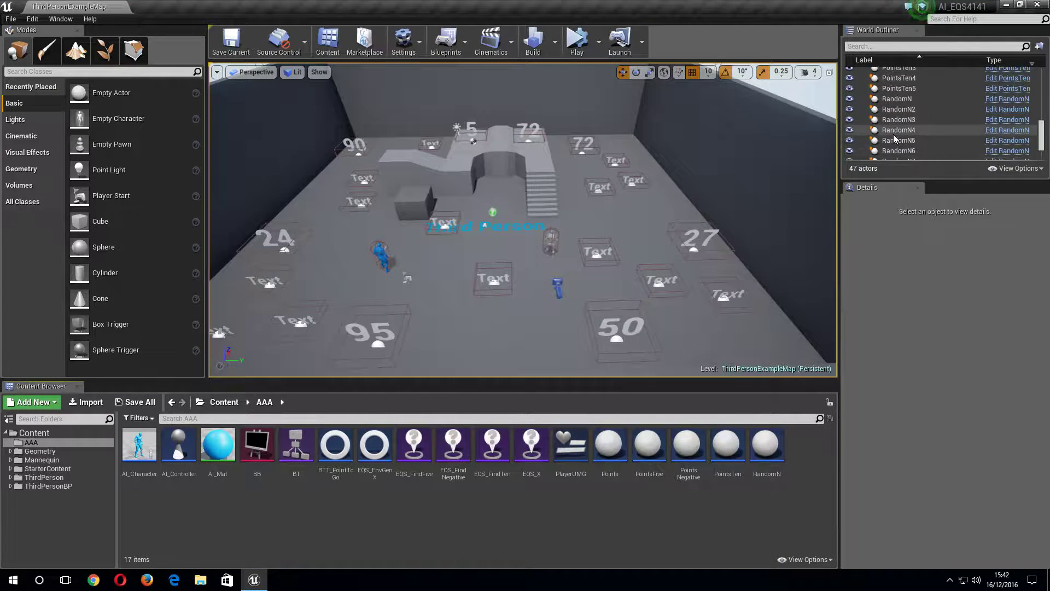
Delete RandomN through RandomN8, leaving 39 actors, then open the AI_Character Blueprint
{"action": "left_click", "coordinate": [900, 99]}
{"action": "scroll", "coordinate": [902, 115], "scroll_direction": "down", "scroll_amount": 1}
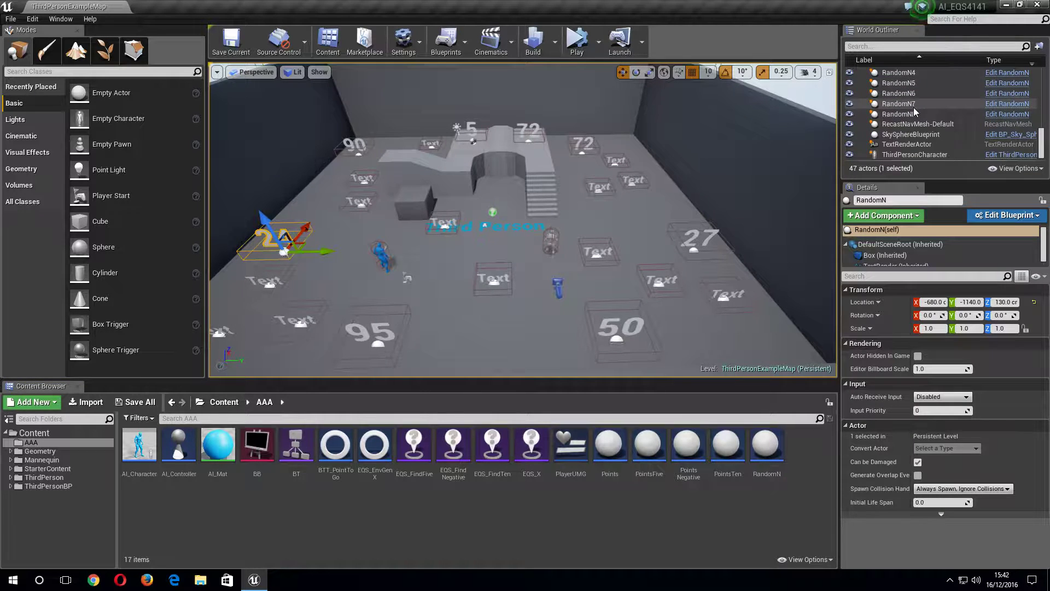
{"action": "left_click", "coordinate": [906, 149], "text": "shift"}
{"action": "right_click", "coordinate": [906, 149]}
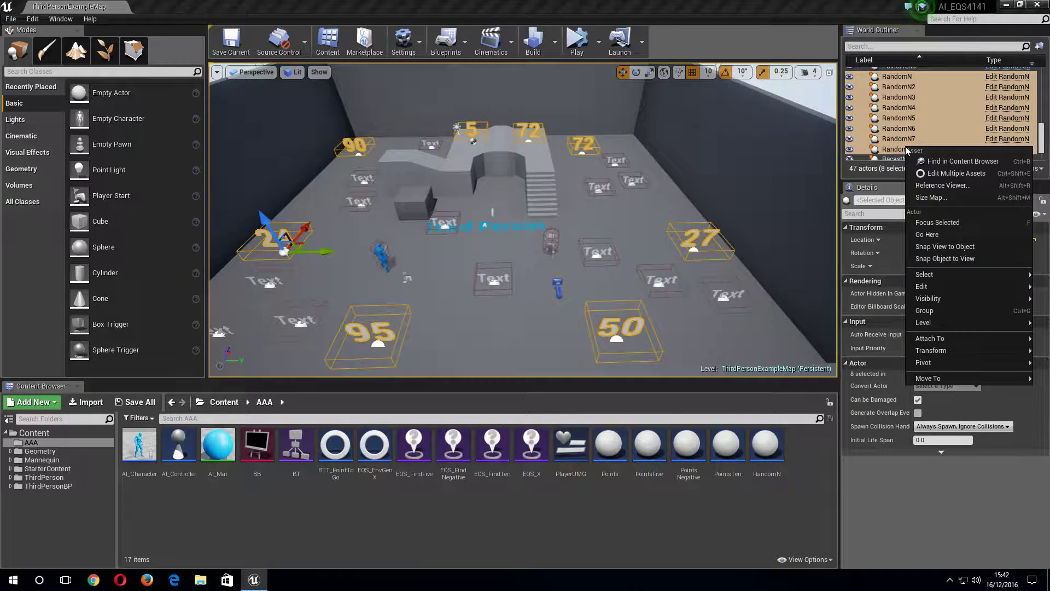
{"action": "mouse_move", "coordinate": [942, 300]}
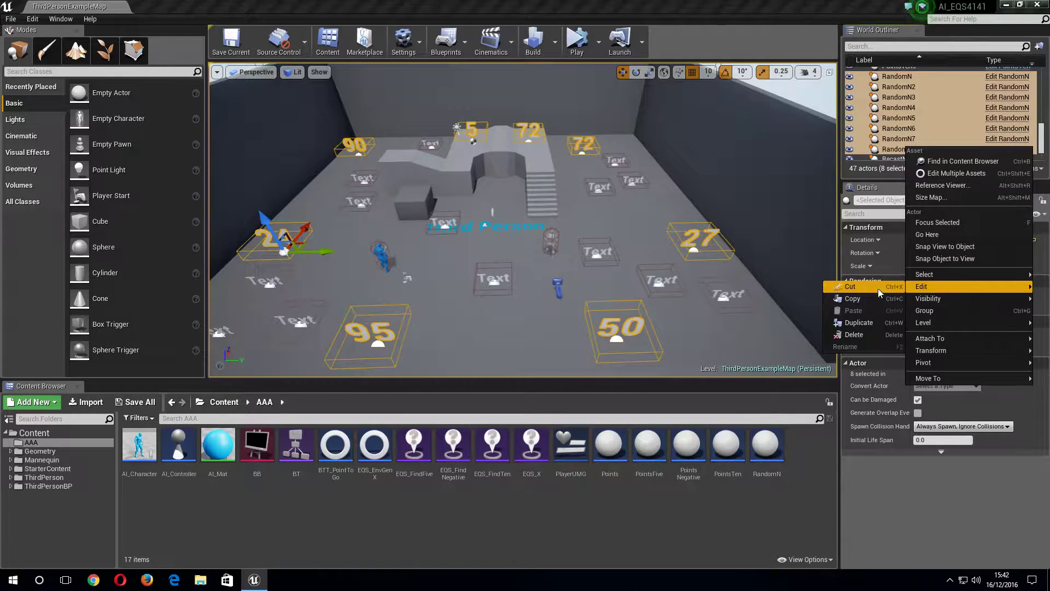
{"action": "left_click", "coordinate": [852, 334]}
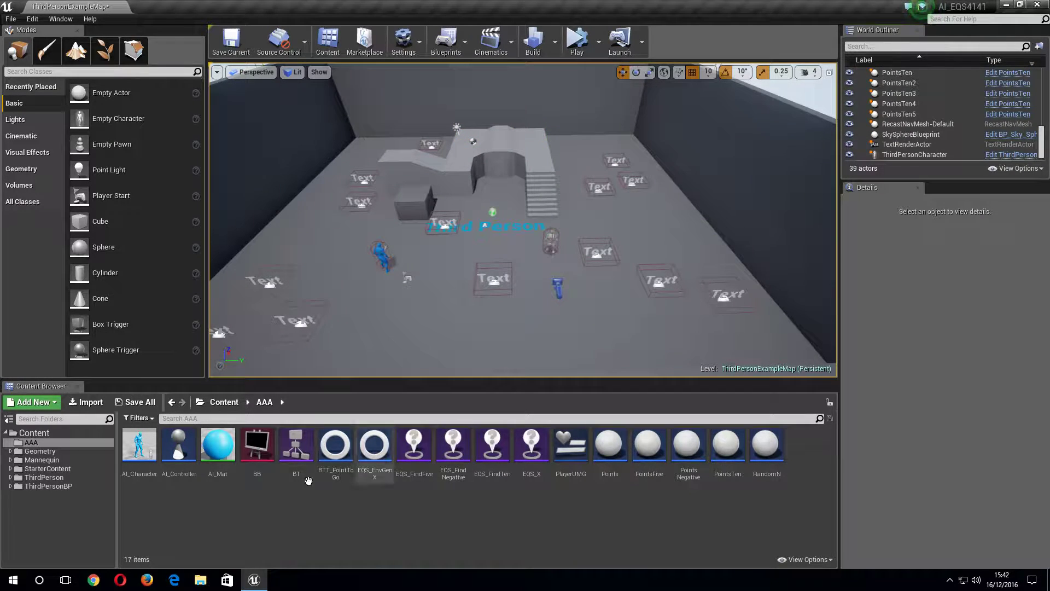
{"action": "double_click", "coordinate": [140, 446]}
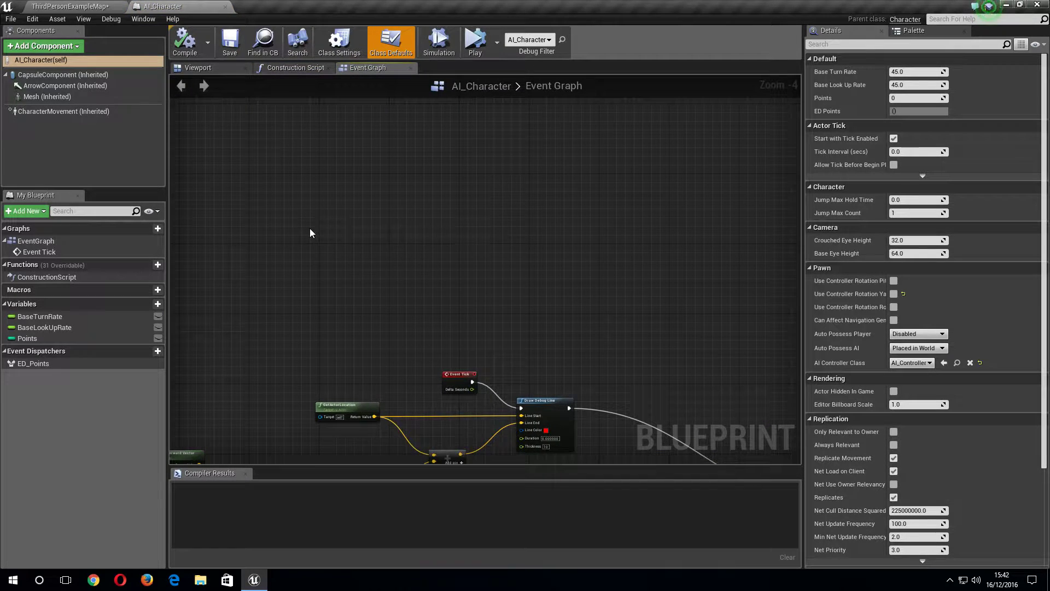
Add an Event BeginPlay node to the AI_Character Event Graph
{"action": "right_click", "coordinate": [309, 228]}
{"action": "type", "text": "beginp"}
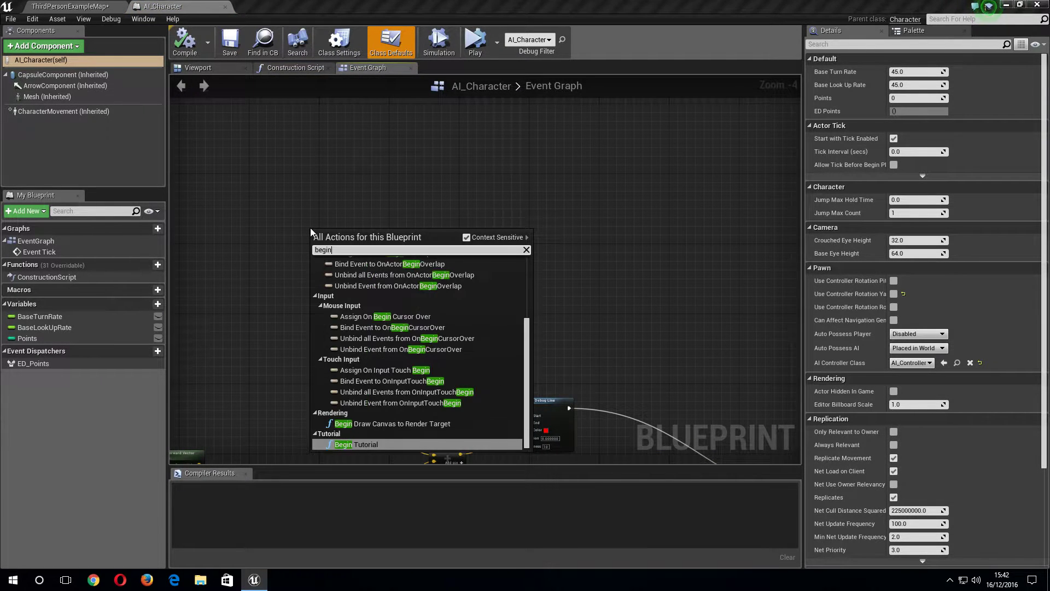
{"action": "key", "text": "Return"}
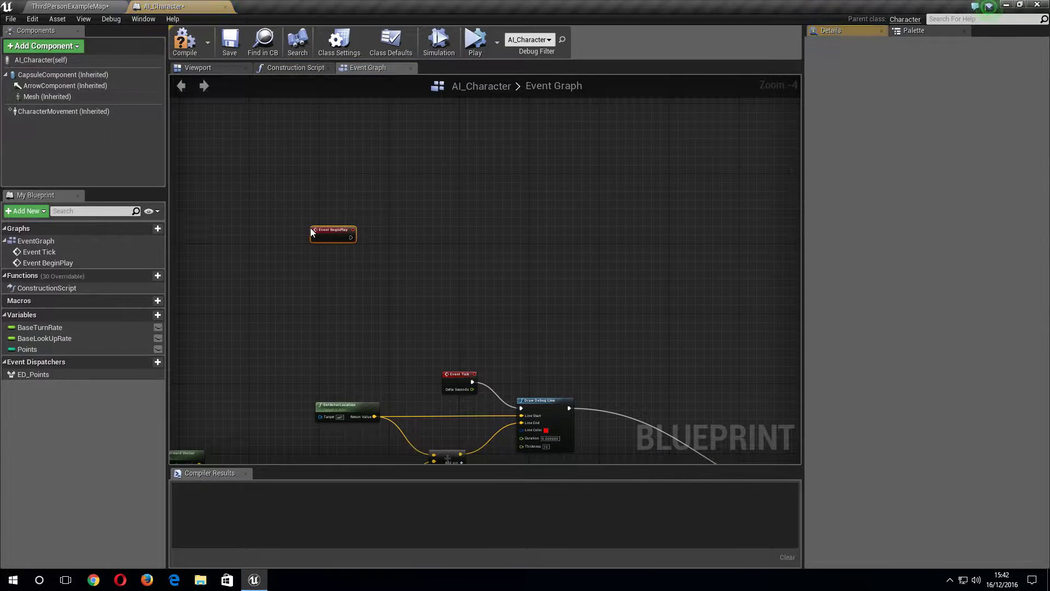
{"action": "scroll", "coordinate": [310, 232], "scroll_direction": "up", "scroll_amount": 4}
{"action": "left_click_drag", "start_coordinate": [311, 232], "coordinate": [241, 179]}
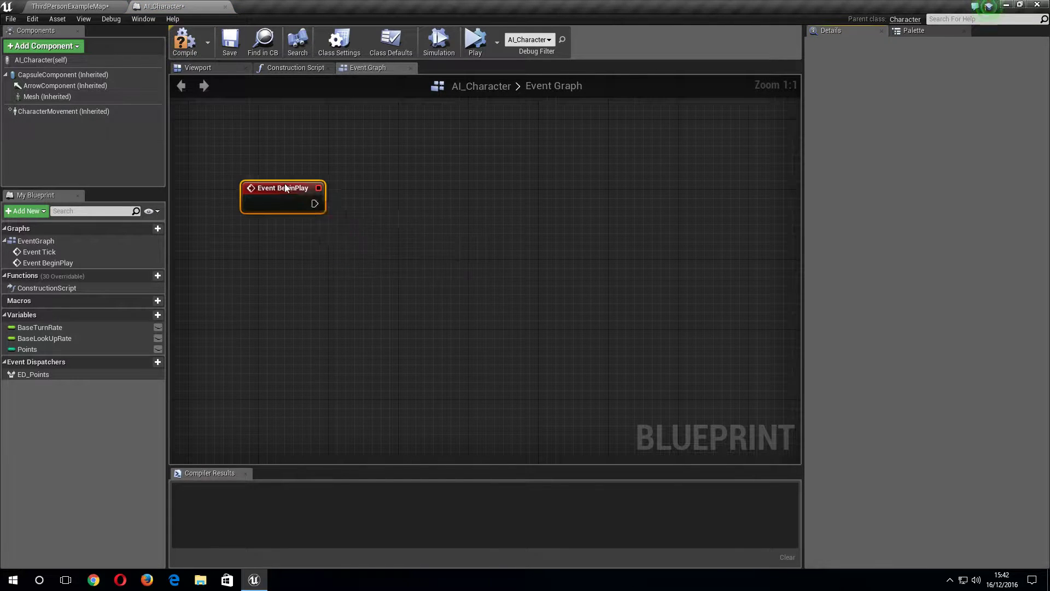
{"action": "left_click", "coordinate": [254, 264]}
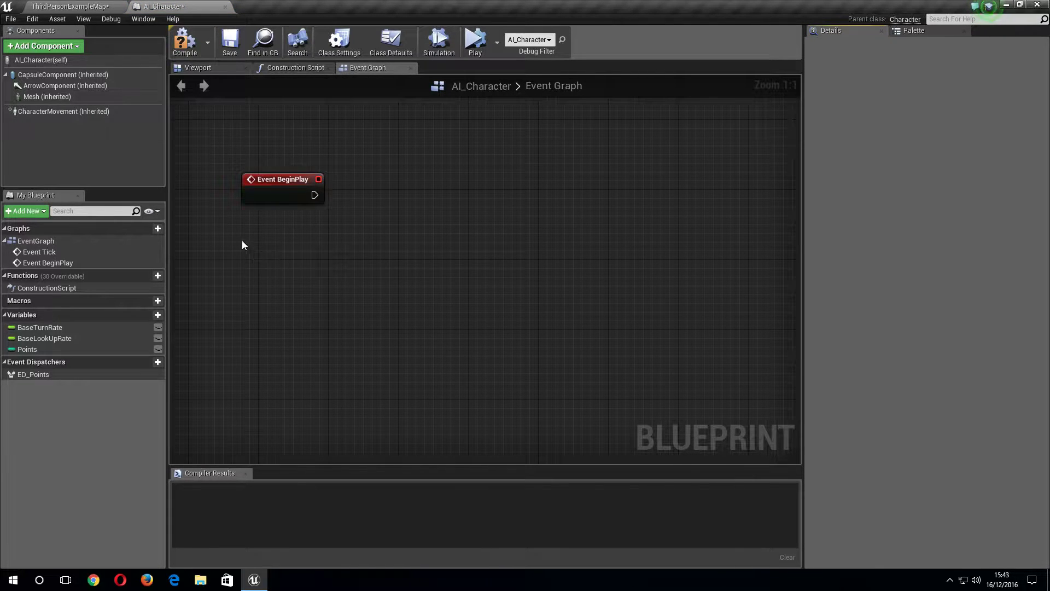
Create a TextRenderX variable of type Text Render Actor and compile the Blueprint
{"action": "left_click", "coordinate": [139, 315]}
{"action": "type", "text": "TextRenderX"}
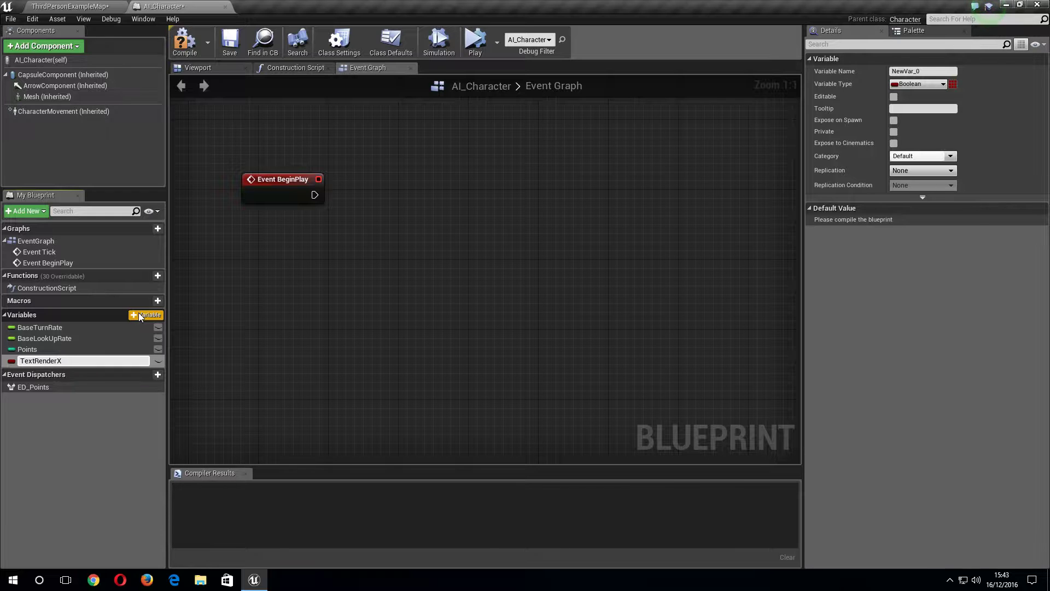
{"action": "key", "text": "Return"}
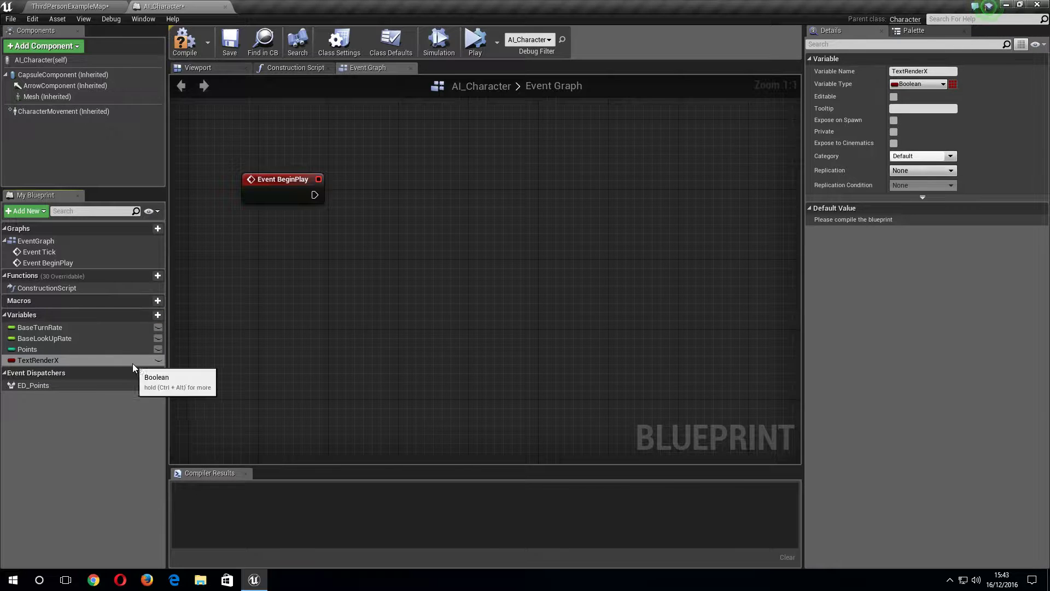
{"action": "left_click", "coordinate": [915, 85]}
{"action": "type", "text": "textre"}
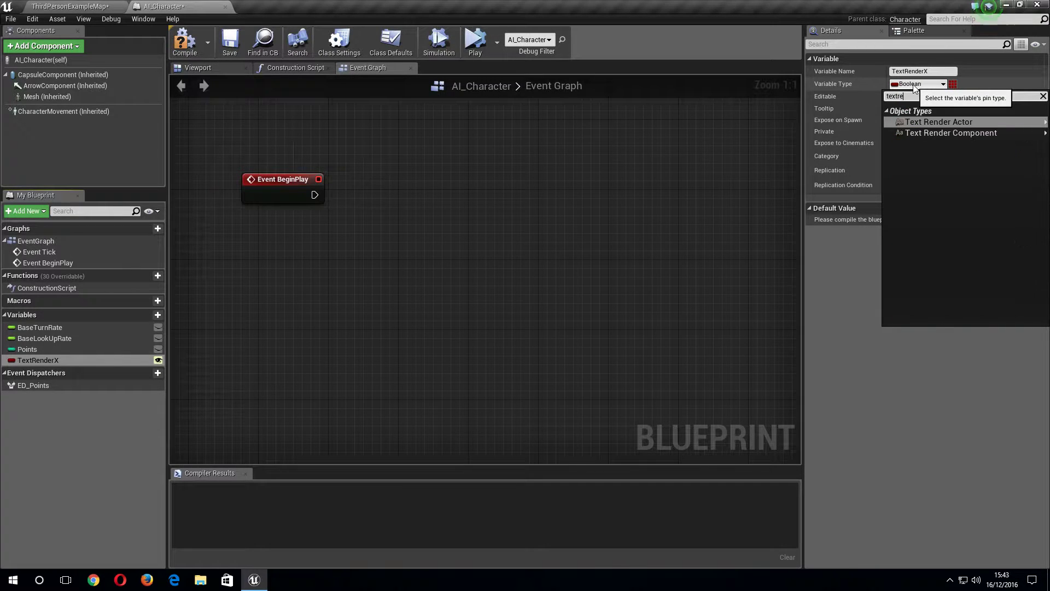
{"action": "key", "text": "Return"}
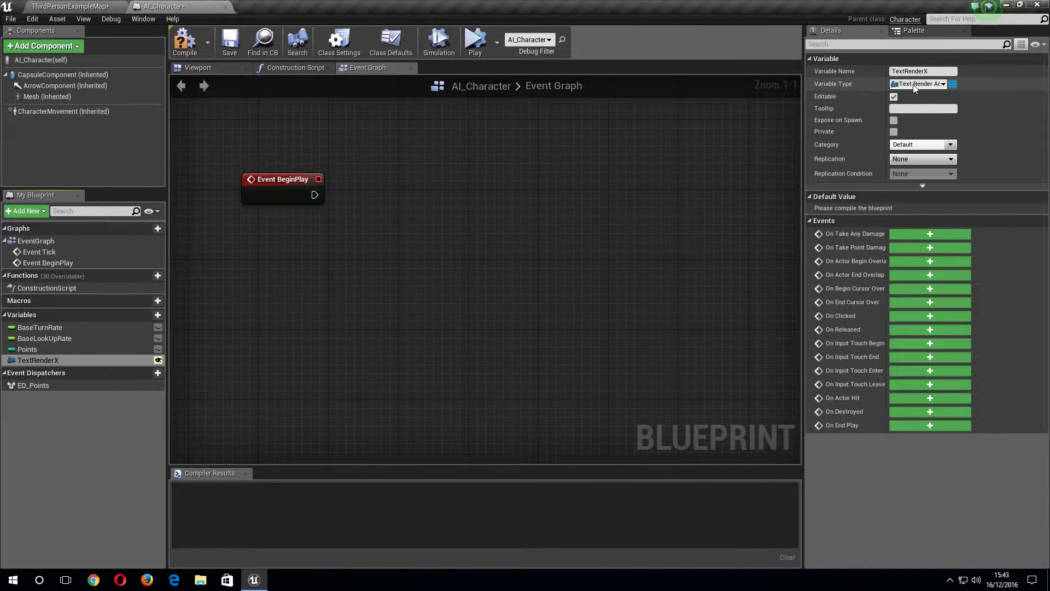
{"action": "left_click", "coordinate": [184, 53]}
Set the placed AI_Character's Text Render X to the level's TextRenderActor with the eyedropper
{"action": "left_click", "coordinate": [70, 7]}
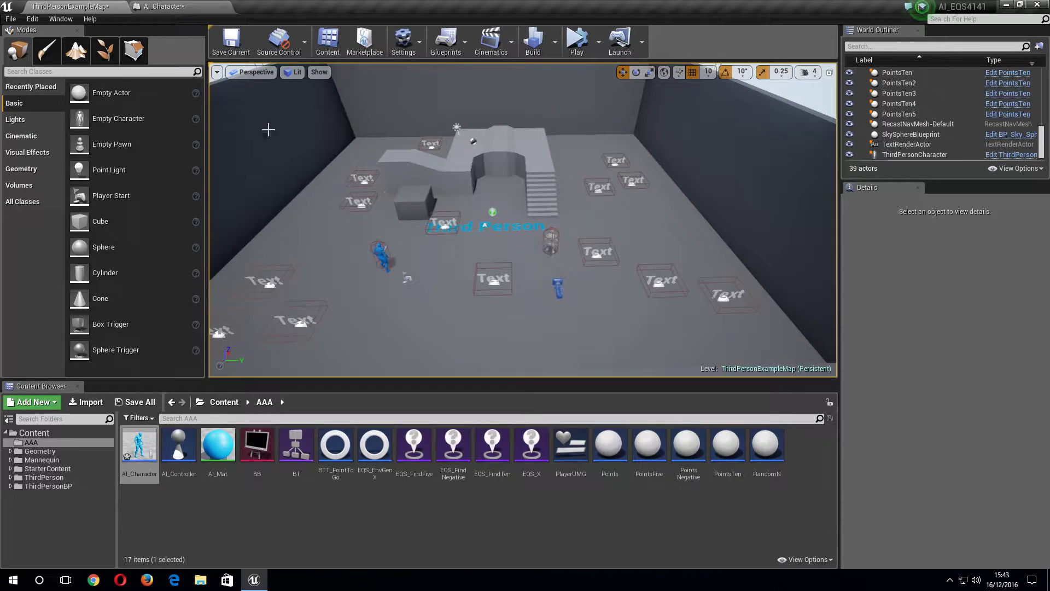
{"action": "left_click", "coordinate": [381, 254]}
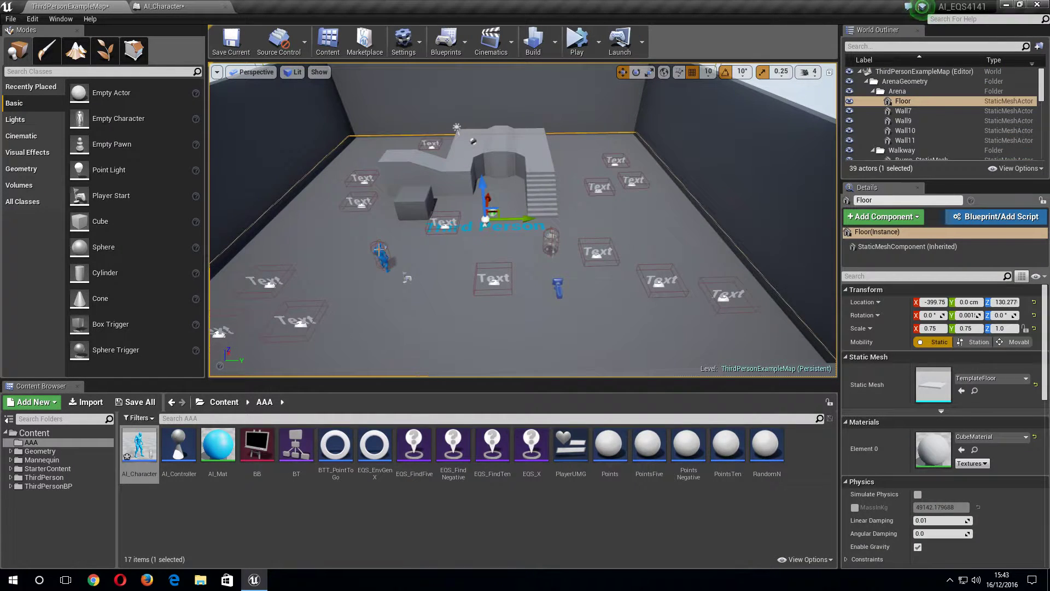
{"action": "left_click", "coordinate": [378, 249]}
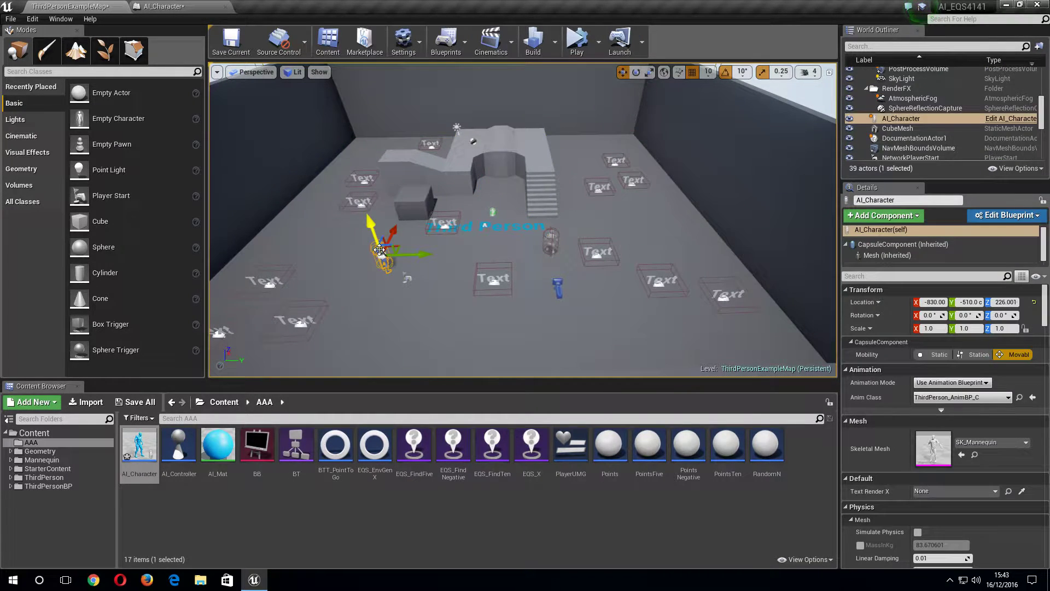
{"action": "left_click", "coordinate": [1021, 491]}
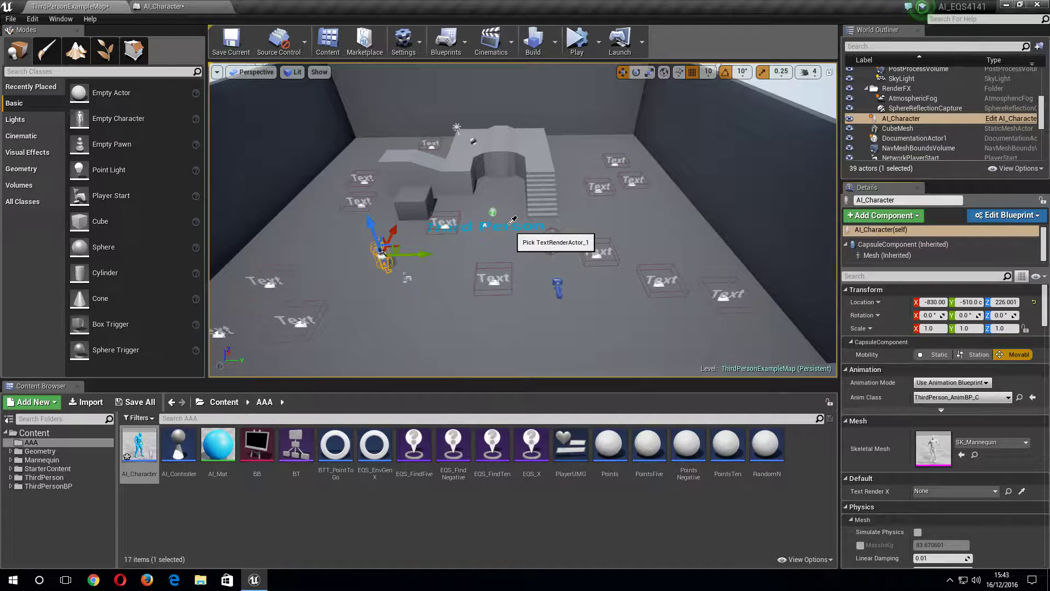
{"action": "left_click", "coordinate": [513, 219]}
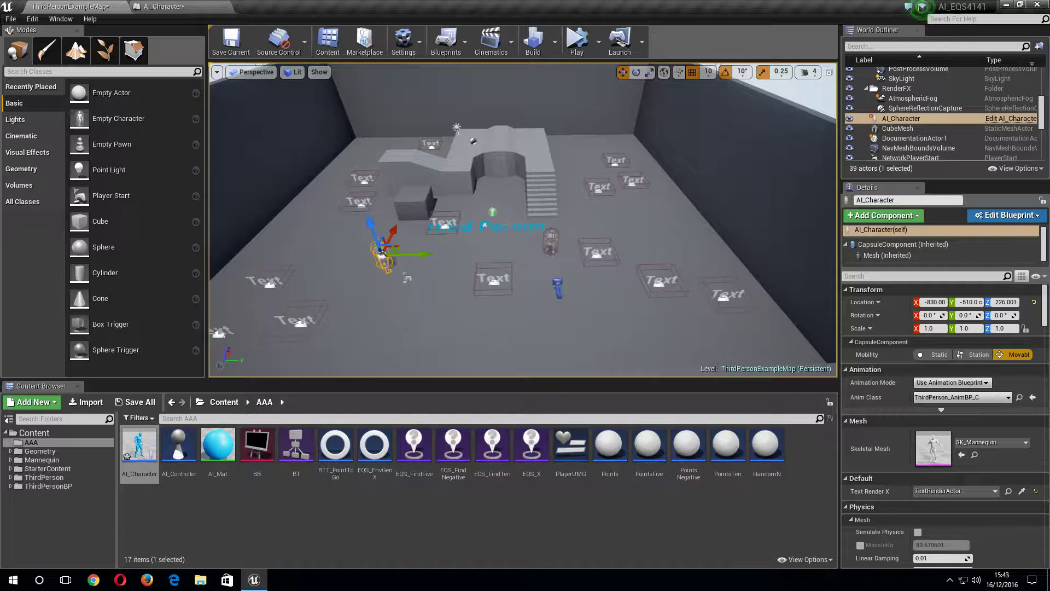
{"action": "left_click", "coordinate": [210, 8]}
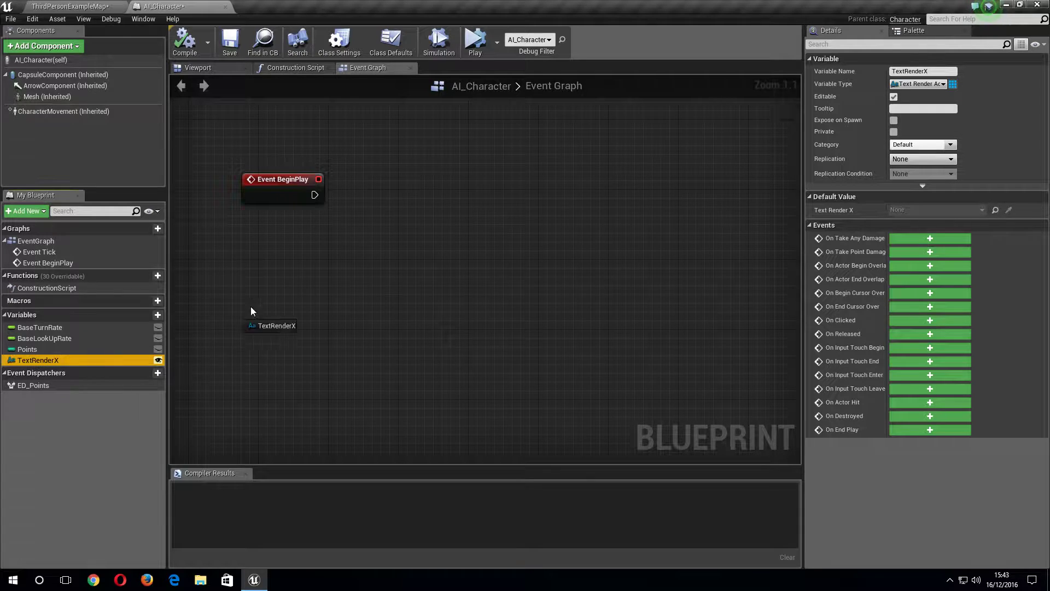
Add a TextRenderX getter wired into a GetActorLocation node
{"action": "mouse_move", "coordinate": [38, 359]}
{"action": "left_mouse_down"}
{"action": "mouse_move", "coordinate": [270, 301]}
{"action": "mouse_move", "coordinate": [360, 303]}
{"action": "left_mouse_up"}
{"action": "left_click", "coordinate": [282, 309]}
{"action": "type", "text": "actor"}
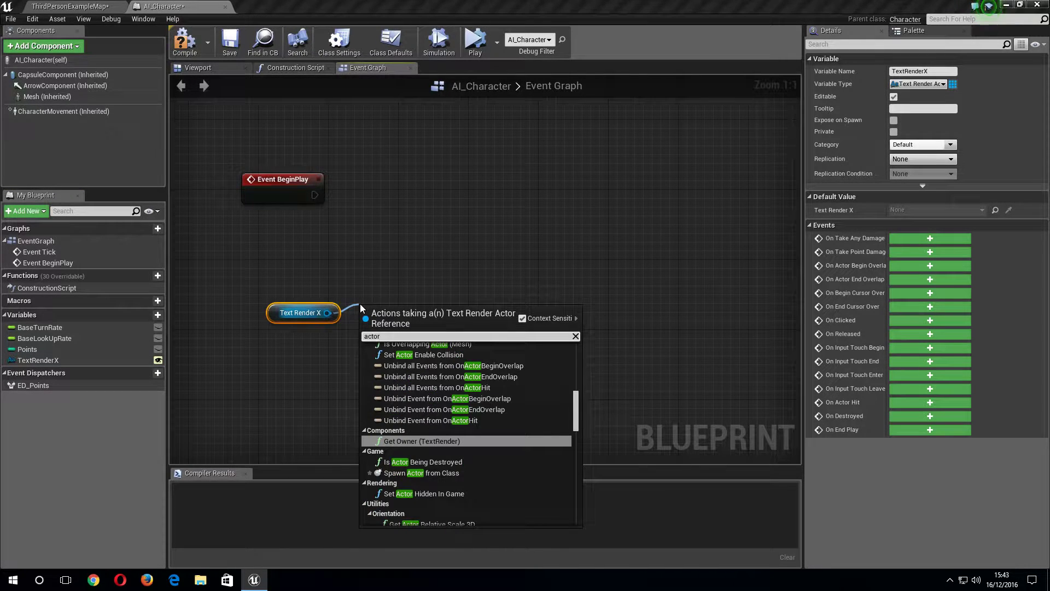
{"action": "type", "text": "lo"}
{"action": "key", "text": "Up"}
{"action": "key", "text": "Up"}
{"action": "key", "text": "Return"}
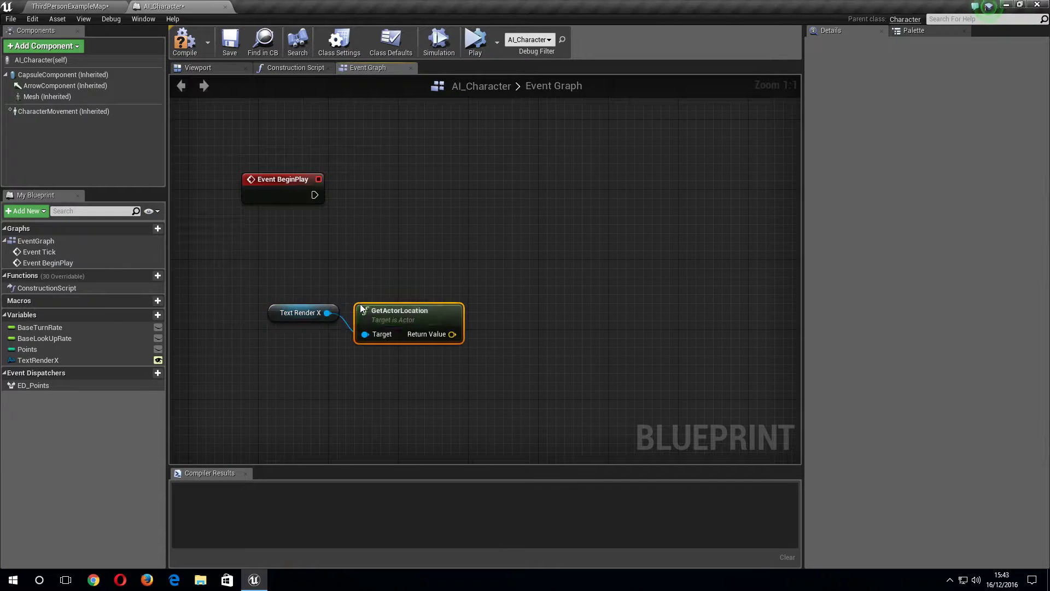
{"action": "left_click_drag", "start_coordinate": [390, 311], "coordinate": [407, 284]}
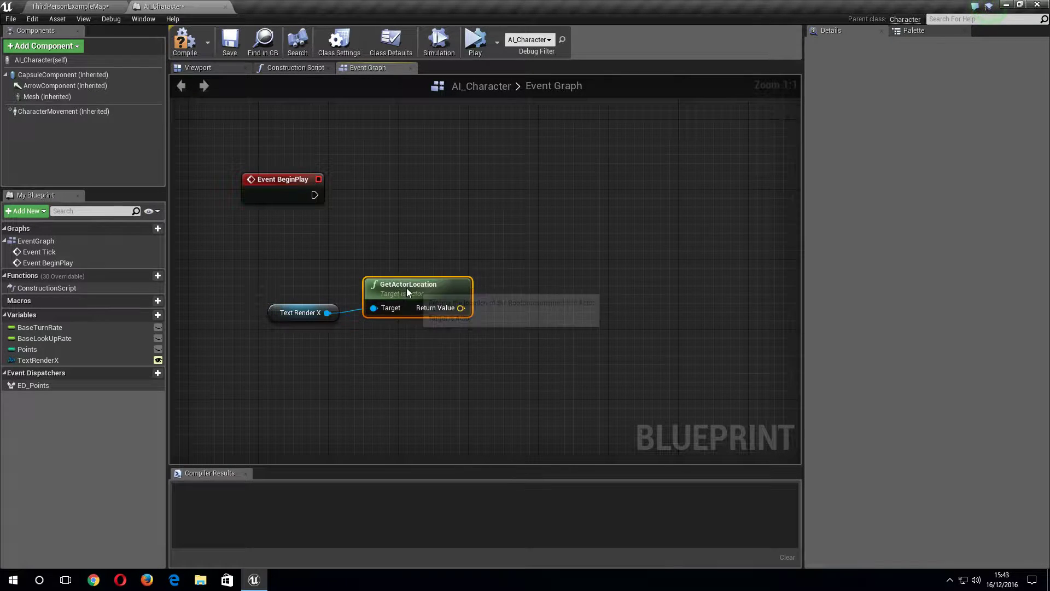
{"action": "left_click", "coordinate": [349, 250]}
Add Spawn Actor from Class and Get Random Reachable Point in Radius nodes
{"action": "right_click", "coordinate": [515, 233]}
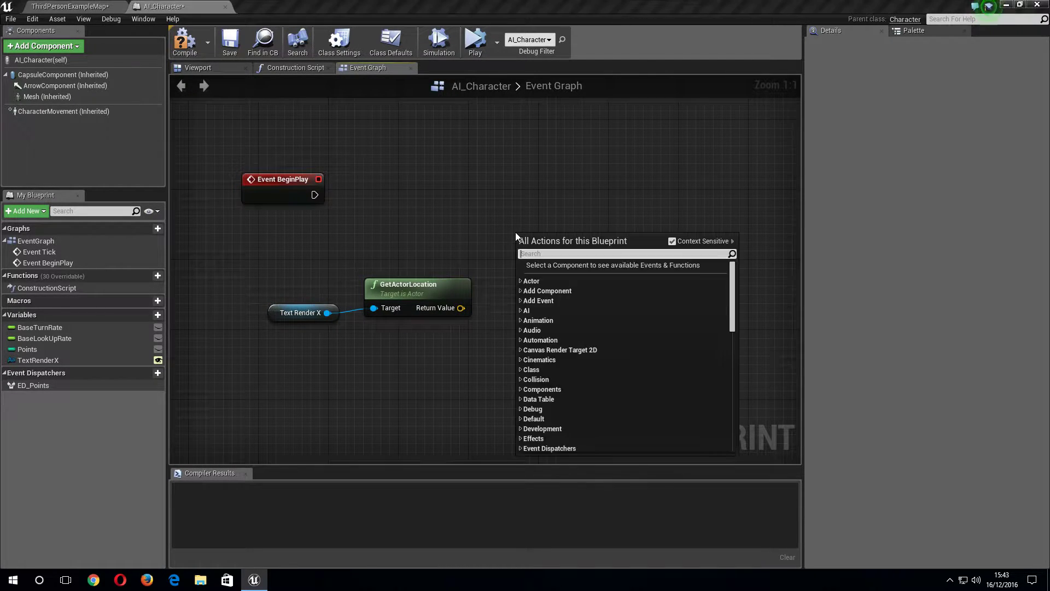
{"action": "type", "text": "spawn"}
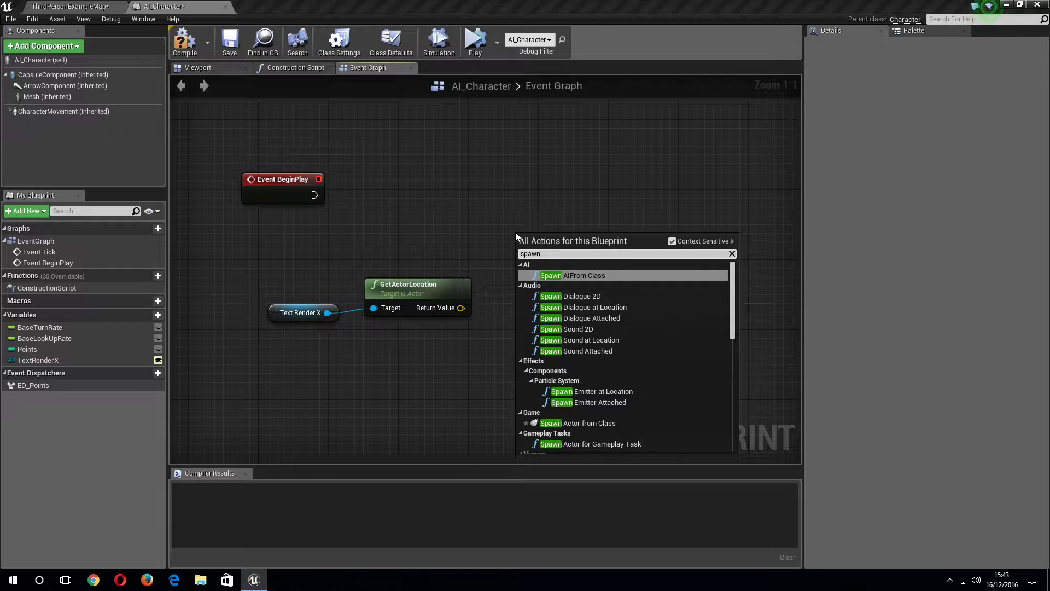
{"action": "left_click", "coordinate": [577, 422]}
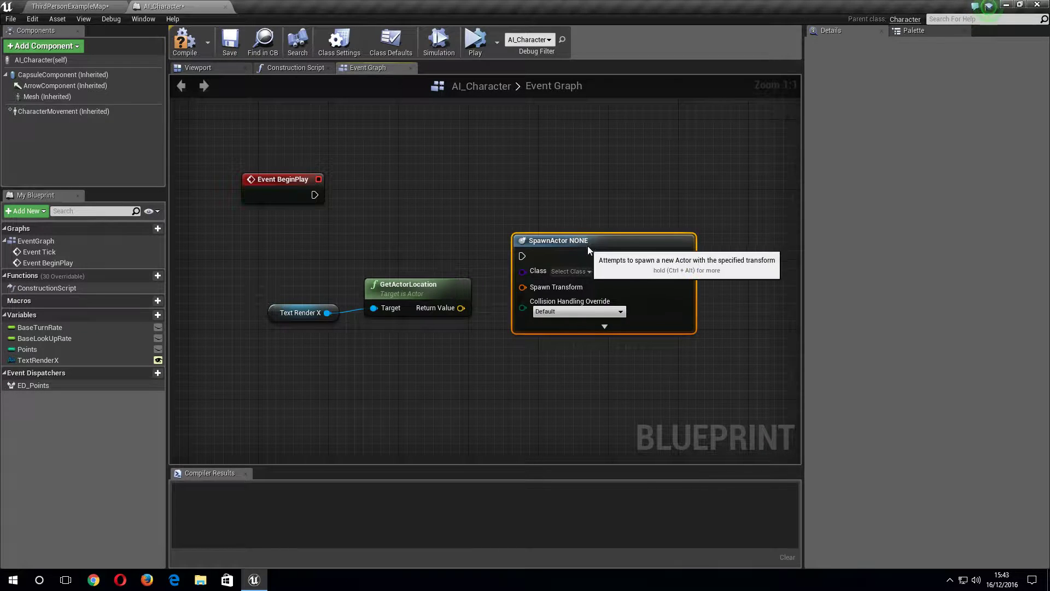
{"action": "left_click_drag", "start_coordinate": [588, 244], "coordinate": [606, 200]}
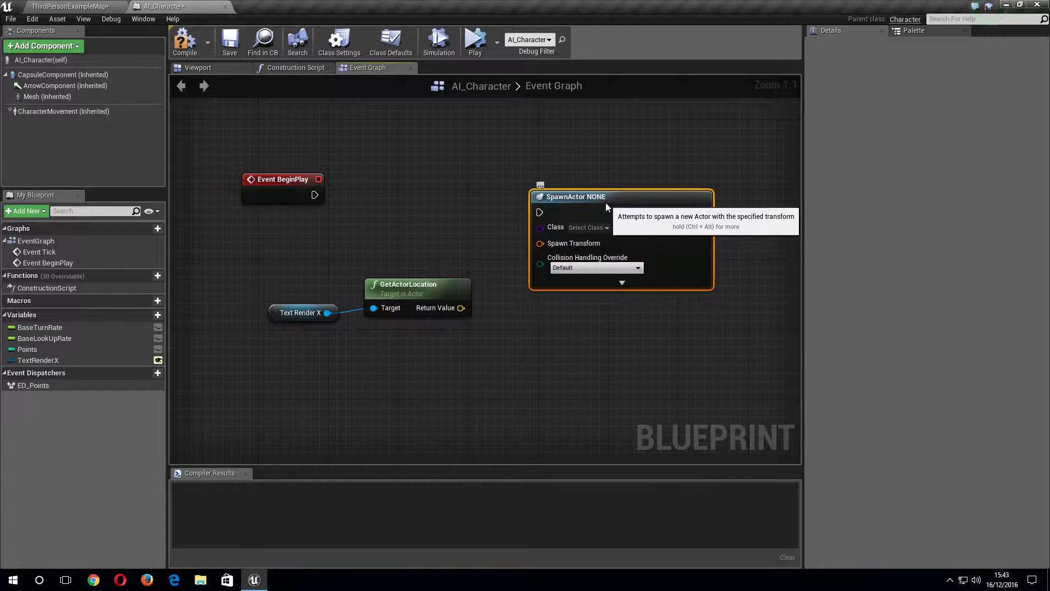
{"action": "right_click", "coordinate": [474, 367]}
{"action": "type", "text": "reach"}
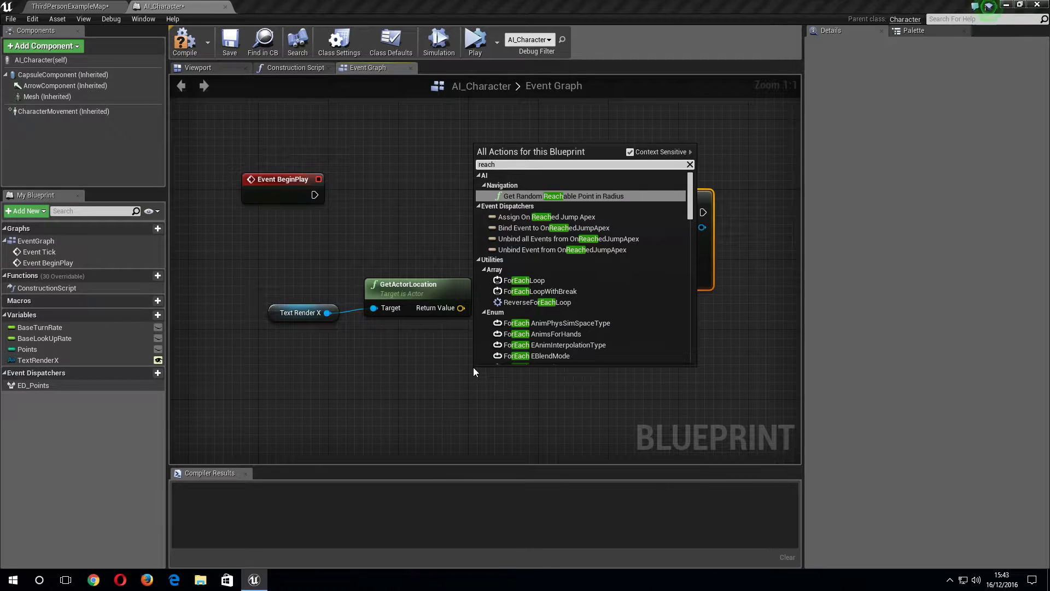
{"action": "key", "text": "Return"}
Split SpawnActor's Spawn Transform into location, rotation and scale pins
{"action": "scroll", "coordinate": [556, 379], "scroll_direction": "down", "scroll_amount": 1}
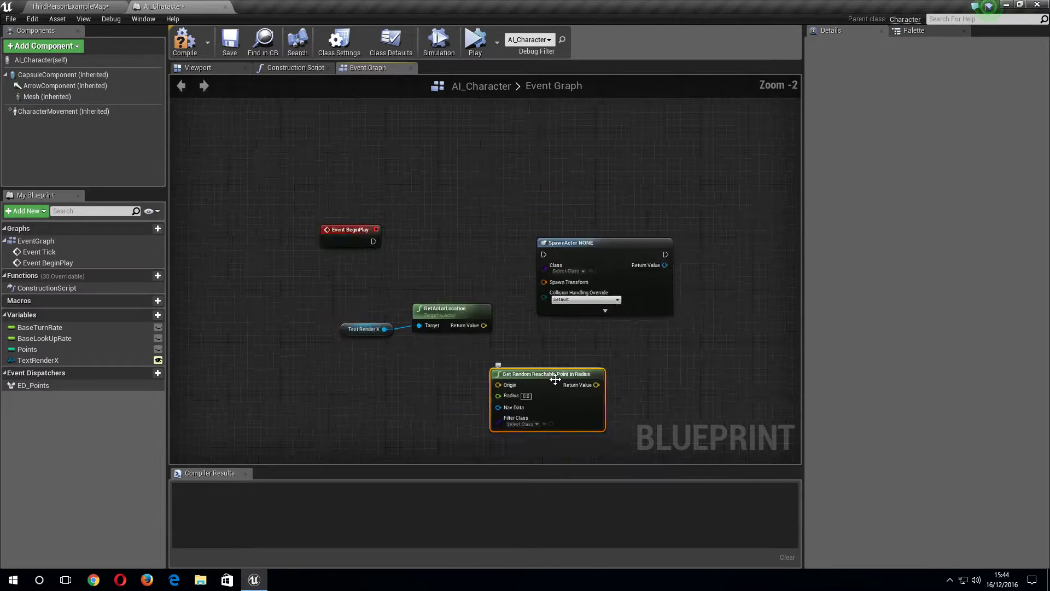
{"action": "left_click", "coordinate": [246, 474]}
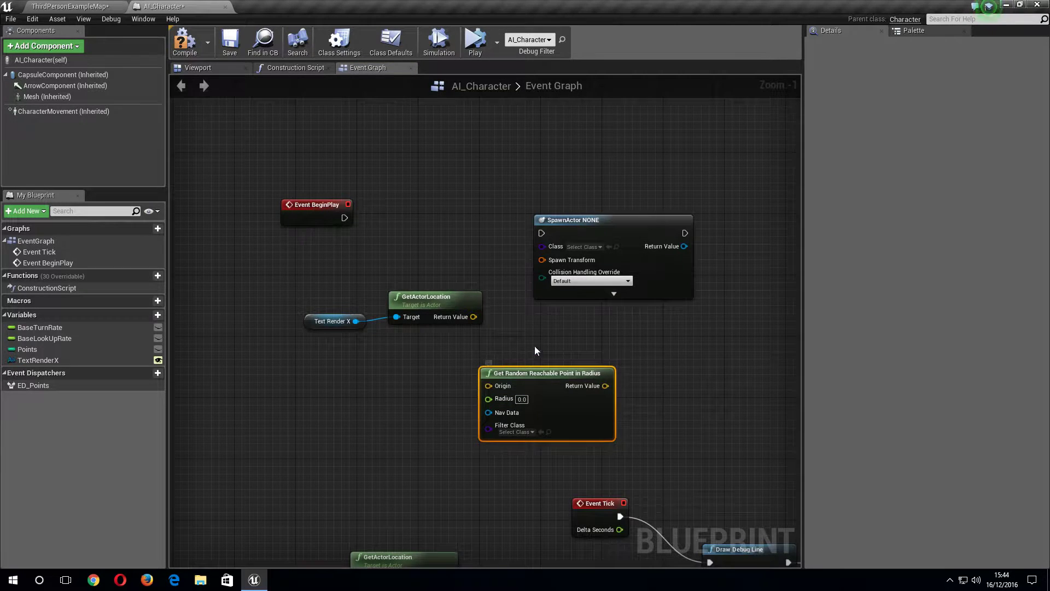
{"action": "right_click_drag", "start_coordinate": [536, 350], "coordinate": [446, 437]}
{"action": "left_click_drag", "start_coordinate": [526, 314], "coordinate": [633, 268]}
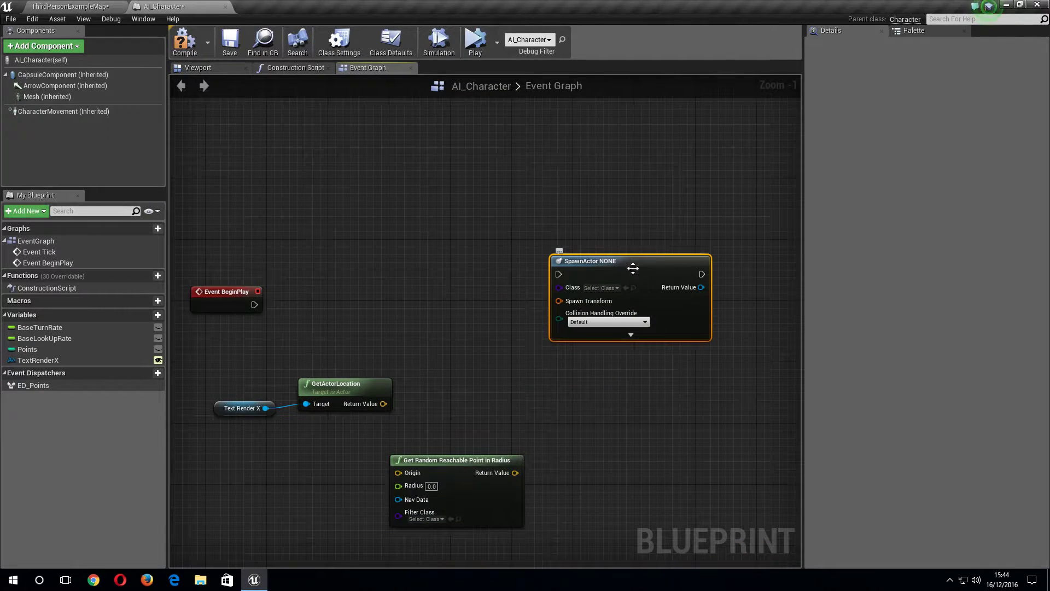
{"action": "right_click", "coordinate": [558, 301]}
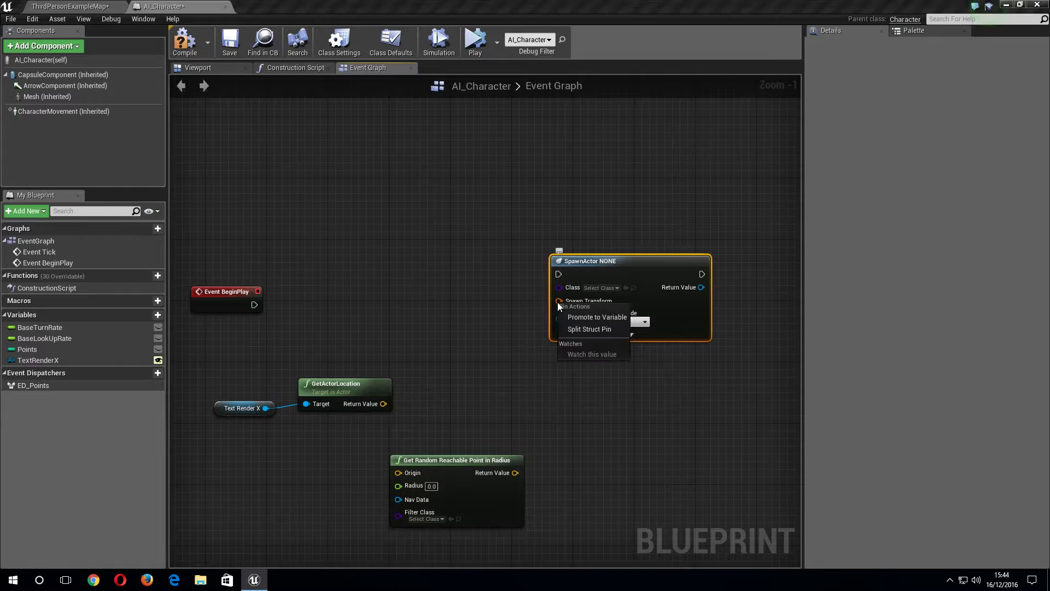
{"action": "left_click", "coordinate": [578, 330]}
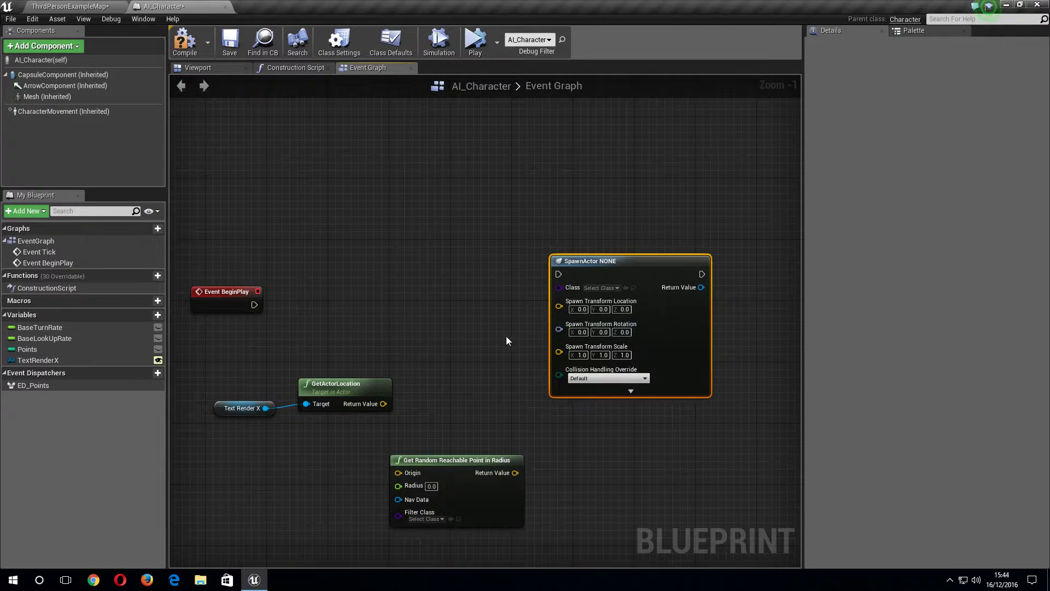
{"action": "left_click_drag", "start_coordinate": [546, 265], "coordinate": [600, 265]}
Place a ForEachLoop node in the Event Graph
{"action": "right_click", "coordinate": [418, 273]}
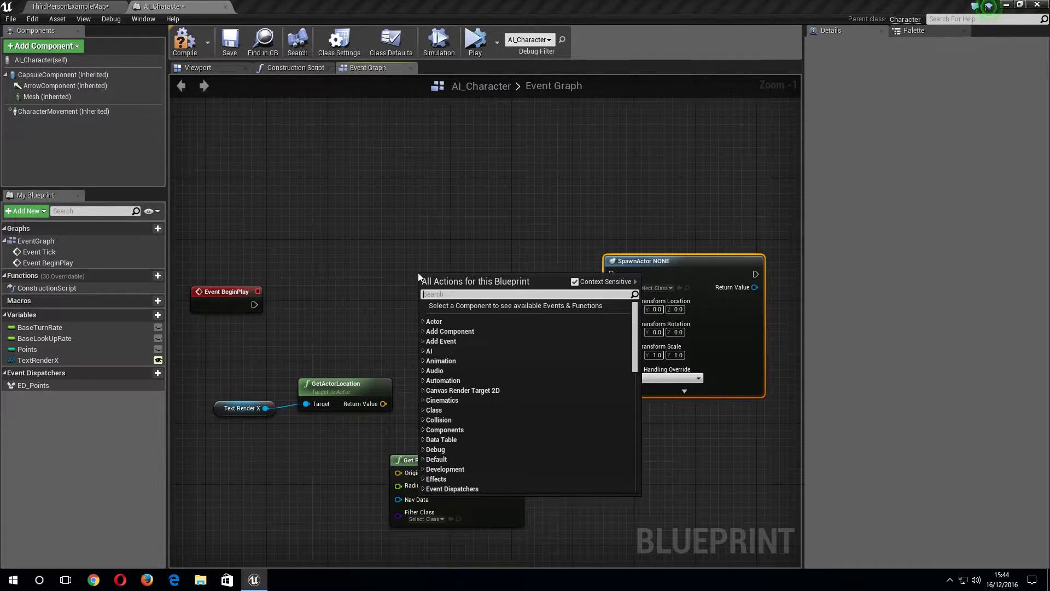
{"action": "type", "text": "for"}
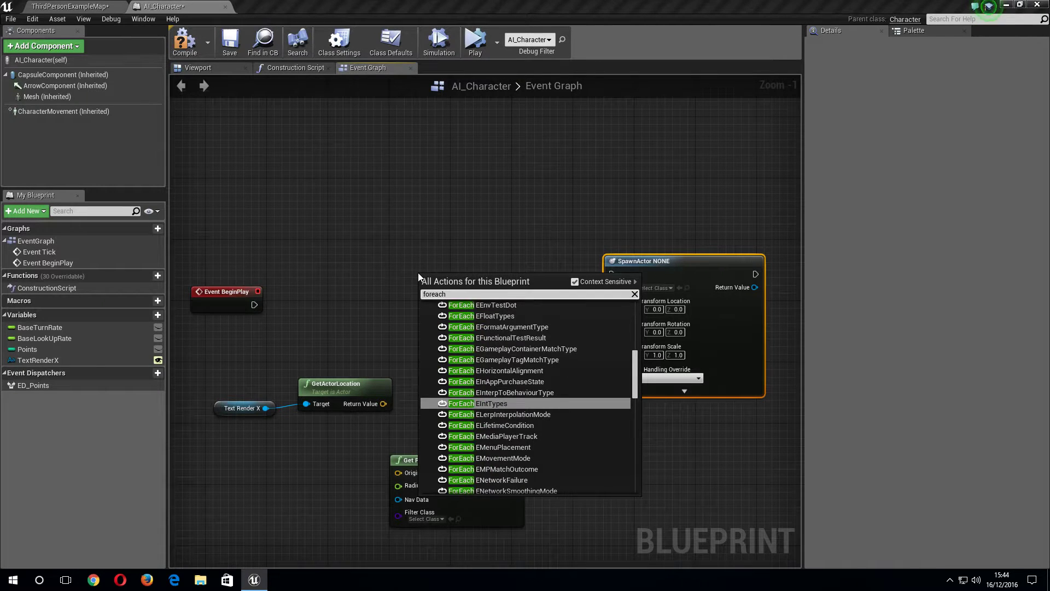
{"action": "type", "text": "each"}
{"action": "key", "text": "Return"}
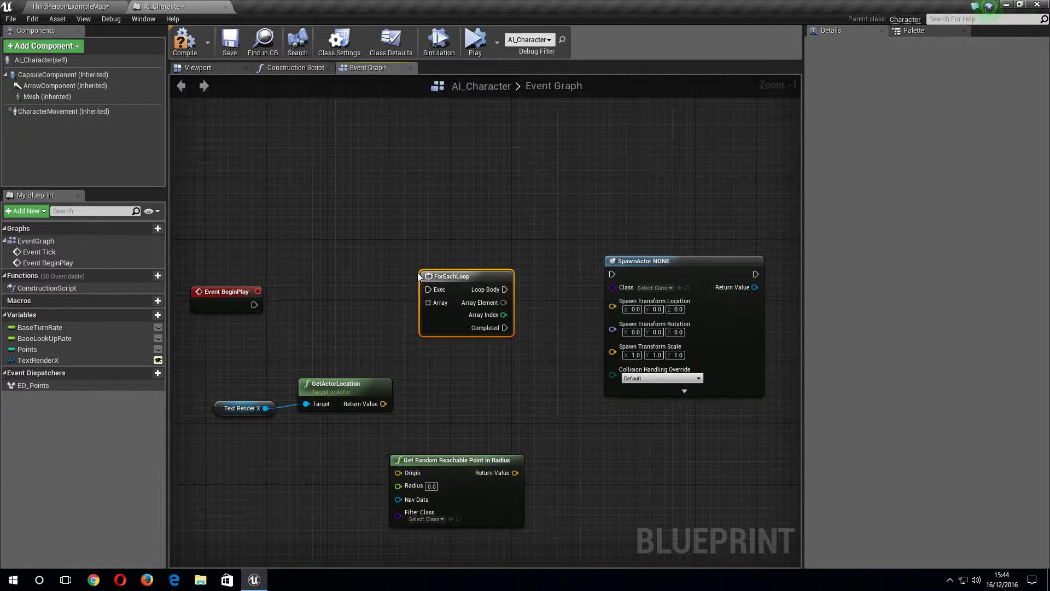
Create ArrayX as an integer array variable and compile the Blueprint
{"action": "left_click", "coordinate": [142, 314]}
{"action": "type", "text": "A"}
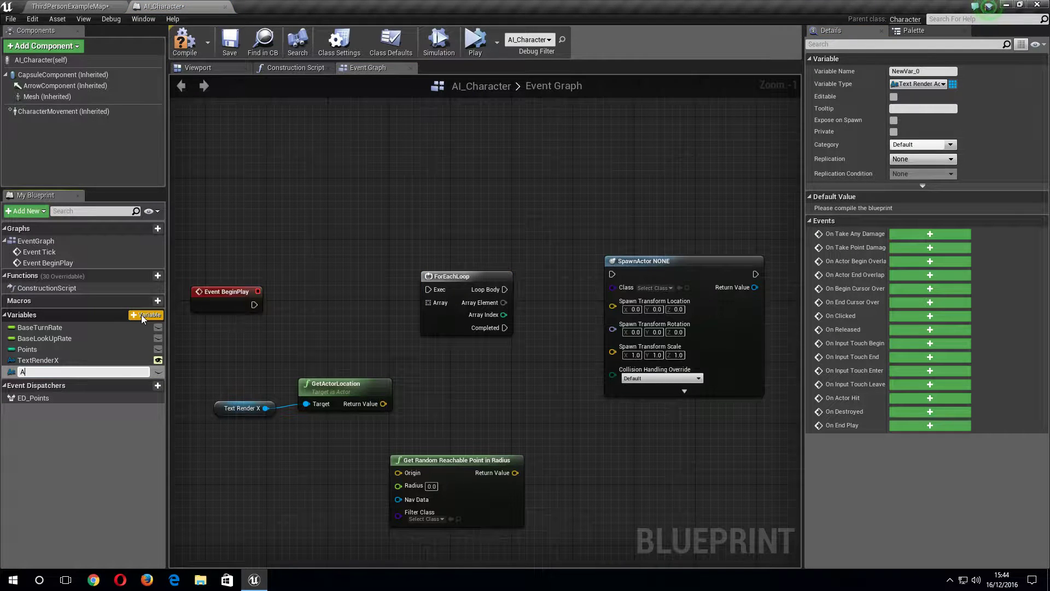
{"action": "type", "text": "rrayX"}
{"action": "key", "text": "Return"}
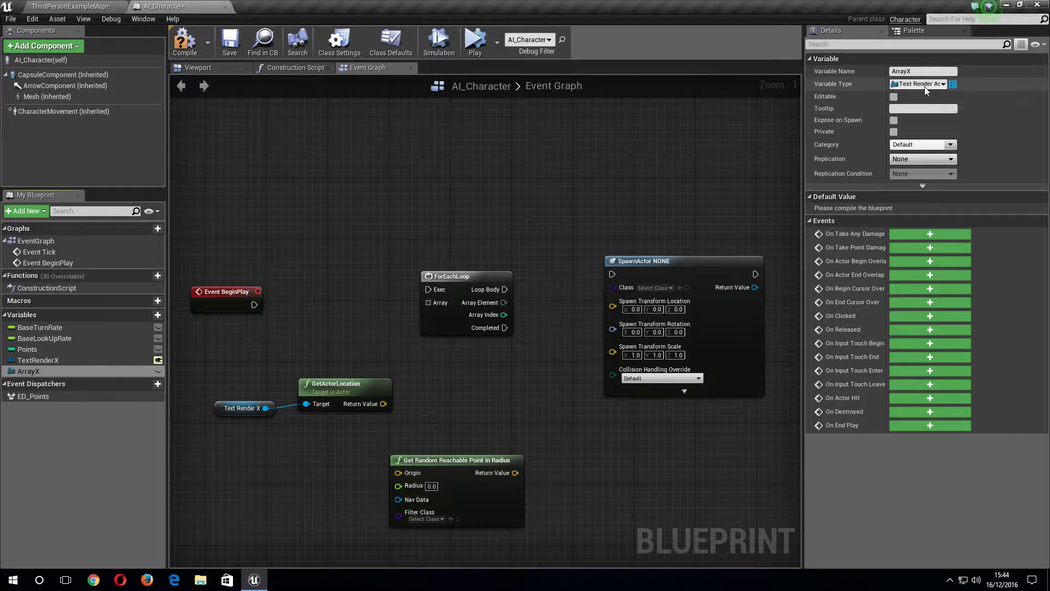
{"action": "left_click", "coordinate": [925, 87]}
{"action": "left_click", "coordinate": [911, 137]}
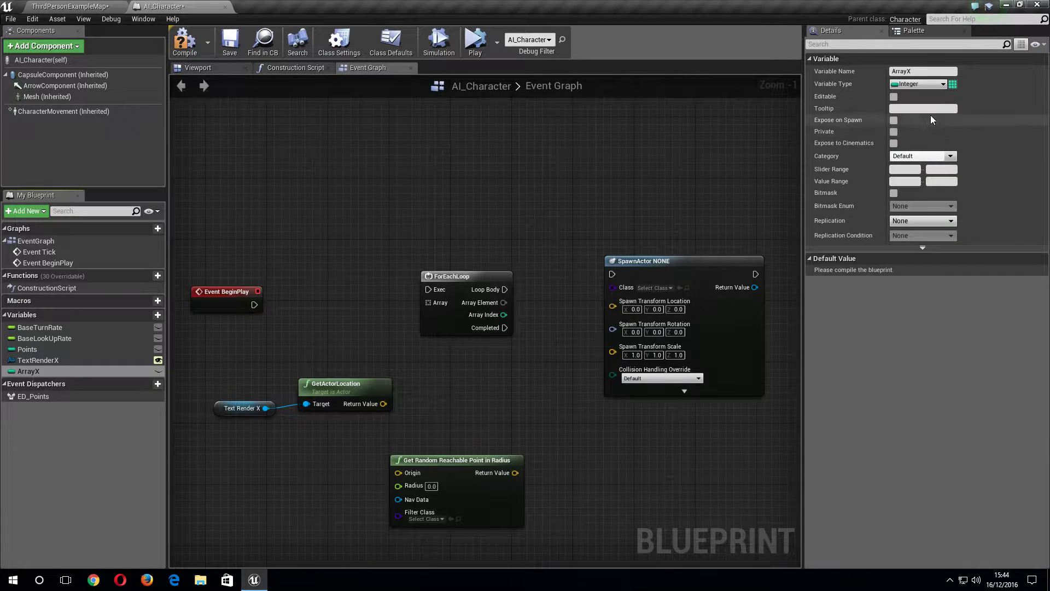
{"action": "left_click", "coordinate": [952, 83]}
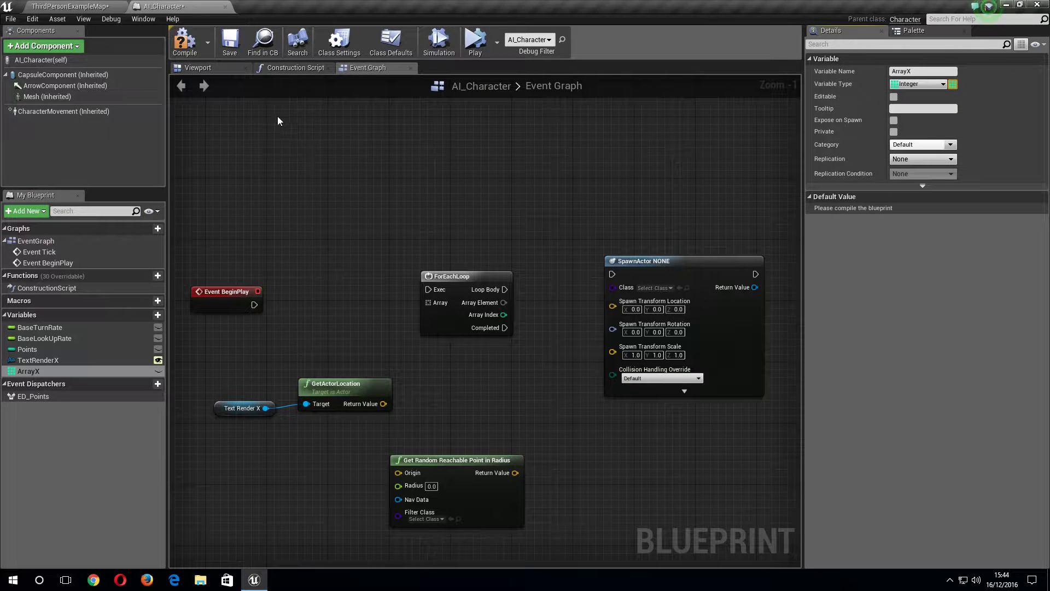
{"action": "left_click", "coordinate": [184, 39]}
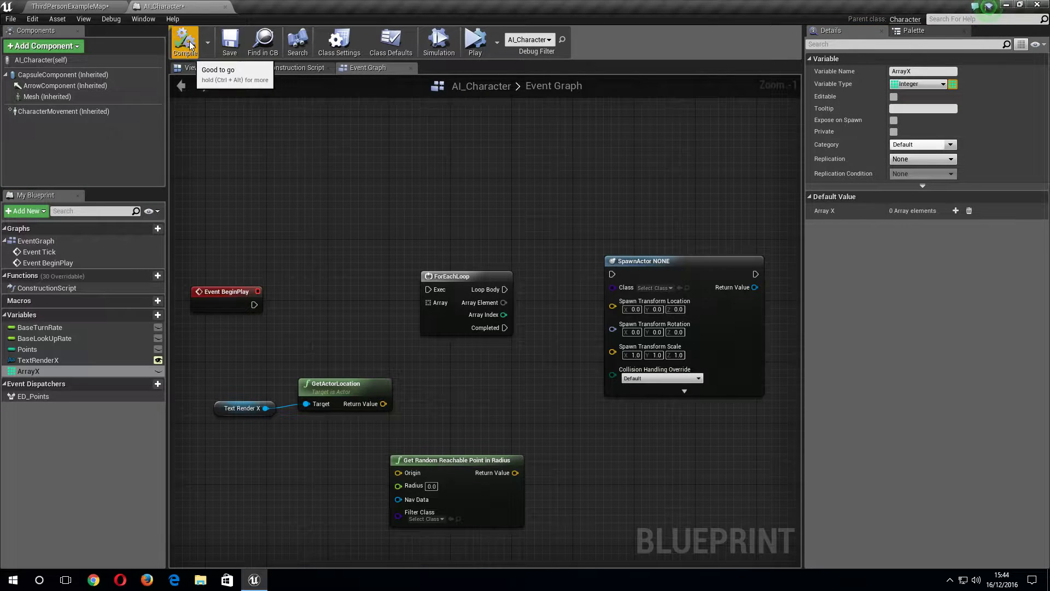
Give ArrayX three default elements
{"action": "left_click", "coordinate": [955, 211]}
{"action": "left_click", "coordinate": [955, 211]}
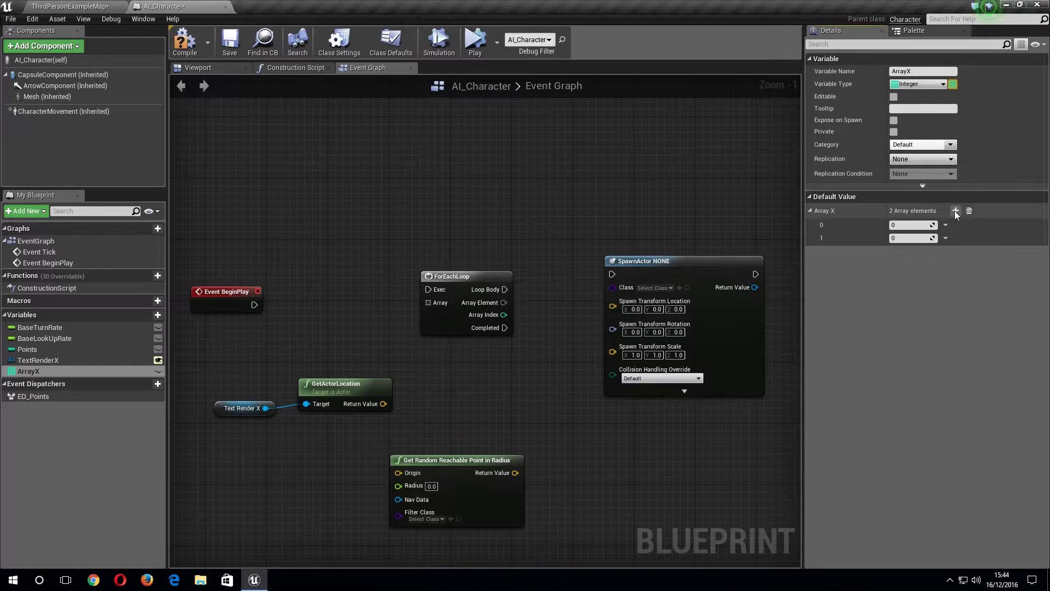
{"action": "left_click", "coordinate": [955, 211]}
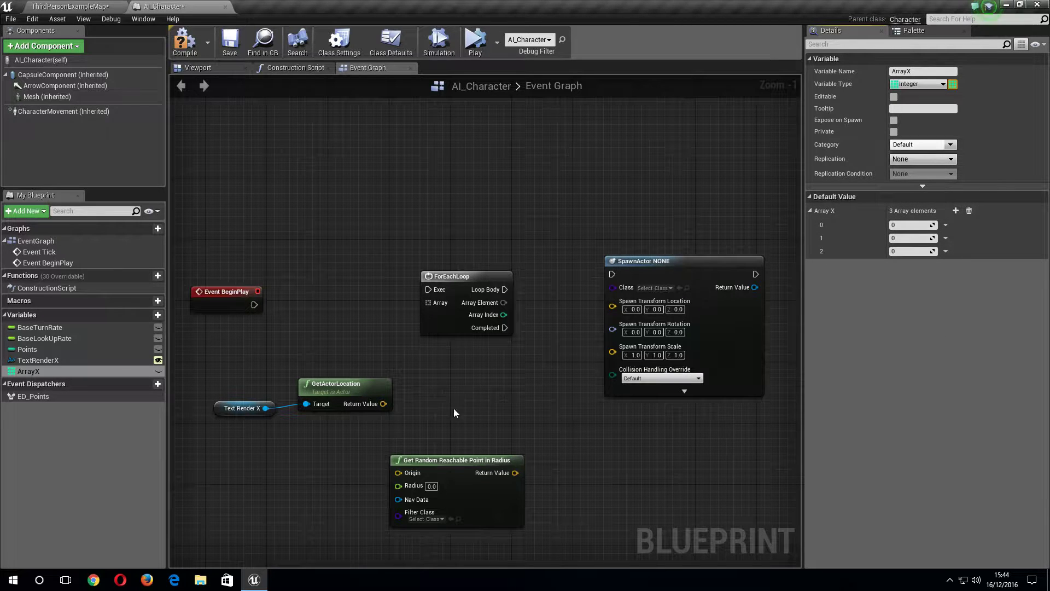
Wire ArrayX into ForEachLoop, actor location to Origin, random point to spawn location, Loop Body to SpawnActor
{"action": "left_click_drag", "start_coordinate": [30, 371], "coordinate": [262, 246]}
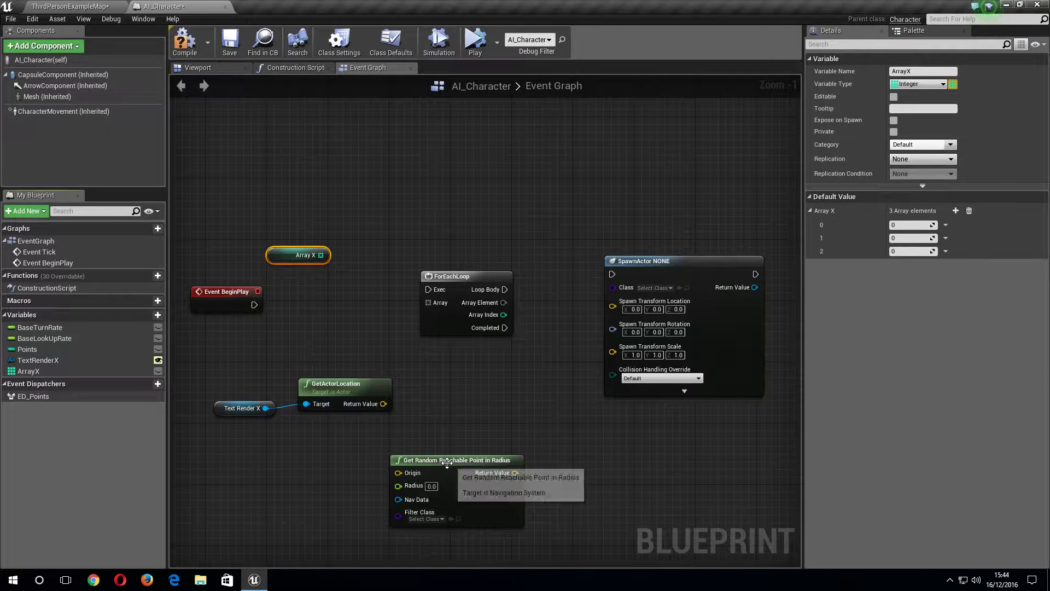
{"action": "left_click_drag", "start_coordinate": [447, 463], "coordinate": [460, 430]}
{"action": "left_click_drag", "start_coordinate": [382, 404], "coordinate": [414, 442]}
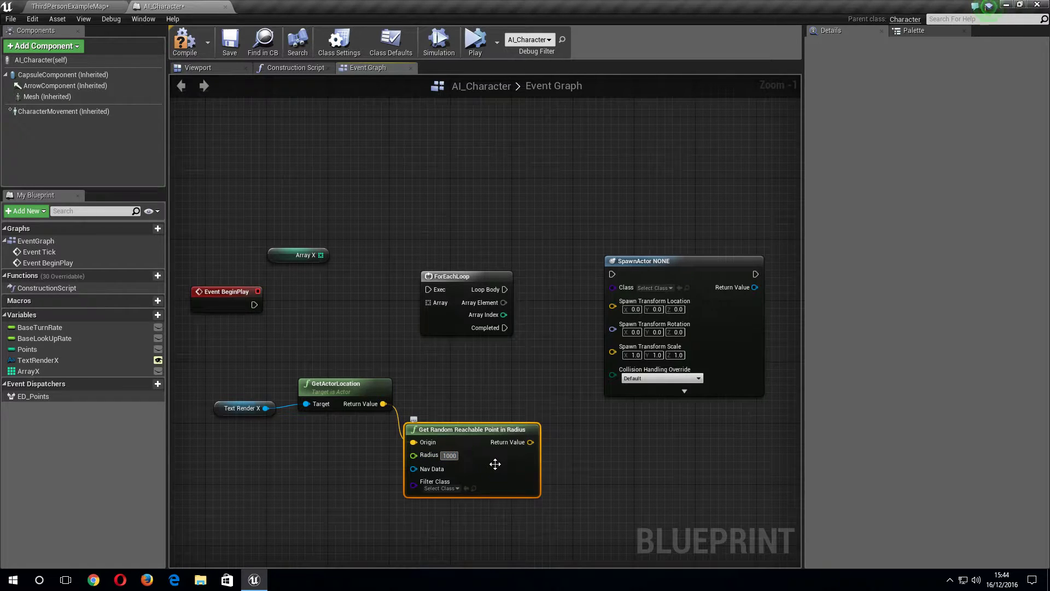
{"action": "left_click_drag", "start_coordinate": [534, 442], "coordinate": [616, 308]}
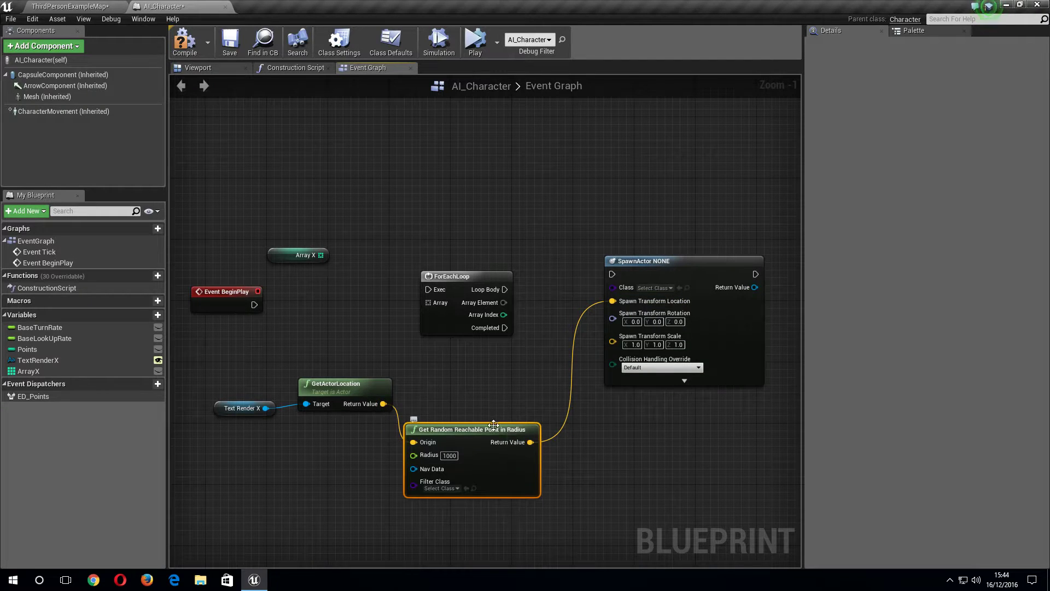
{"action": "left_click_drag", "start_coordinate": [492, 429], "coordinate": [530, 406]}
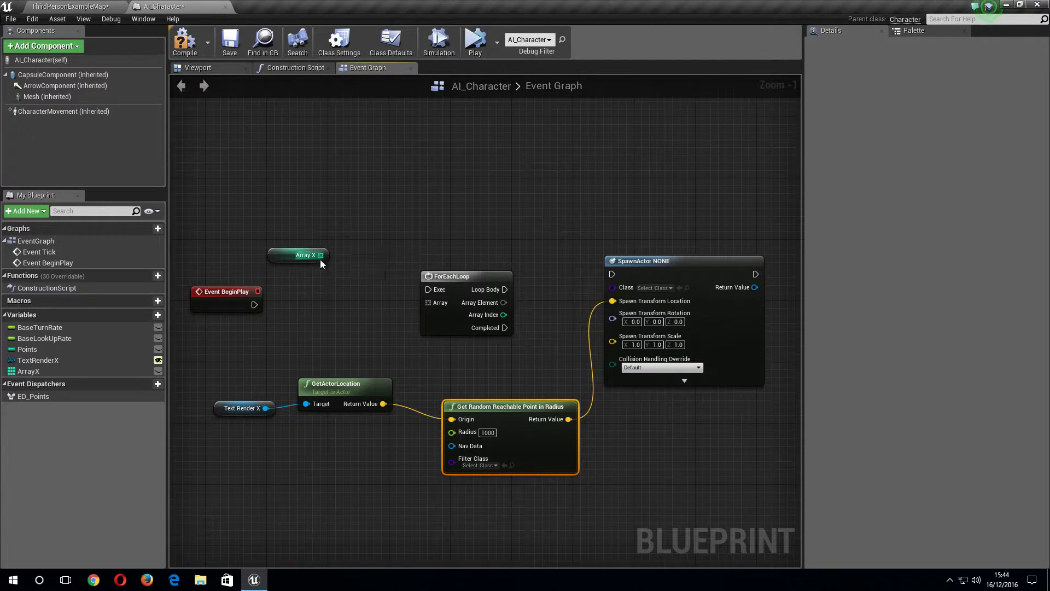
{"action": "left_click_drag", "start_coordinate": [321, 255], "coordinate": [429, 303]}
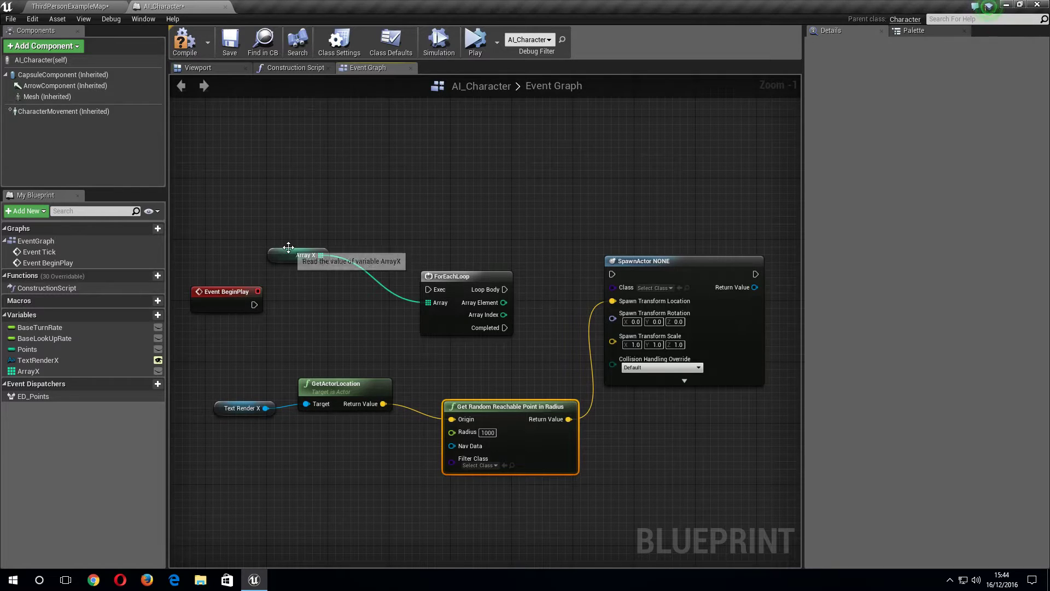
{"action": "left_click_drag", "start_coordinate": [288, 248], "coordinate": [320, 336]}
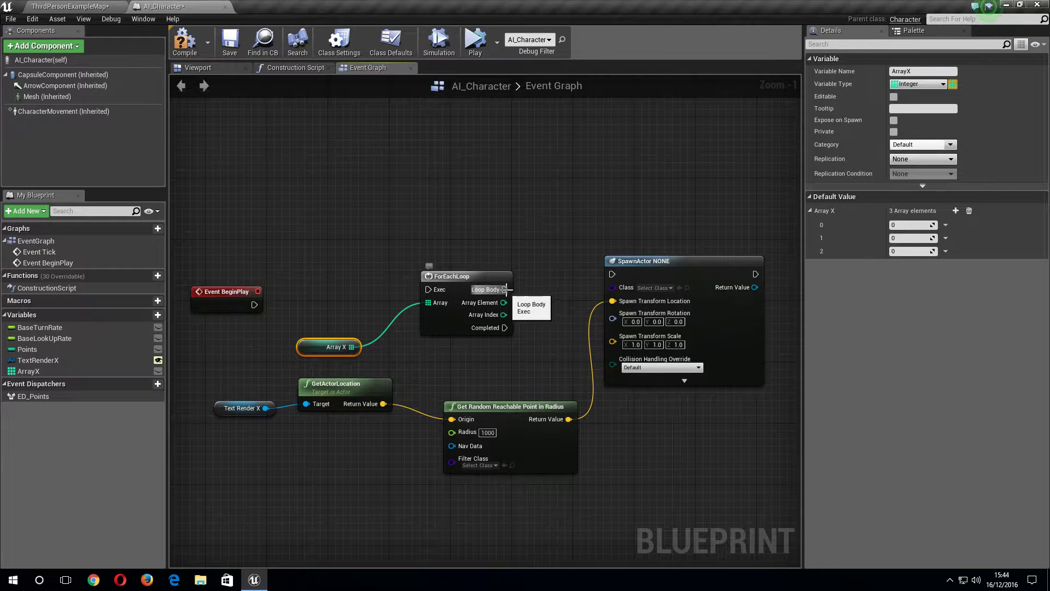
{"action": "left_click_drag", "start_coordinate": [504, 290], "coordinate": [613, 274]}
{"action": "mouse_move", "coordinate": [243, 291]}
{"action": "left_mouse_down"}
{"action": "mouse_move", "coordinate": [320, 237]}
{"action": "mouse_move", "coordinate": [429, 289]}
{"action": "left_mouse_up"}
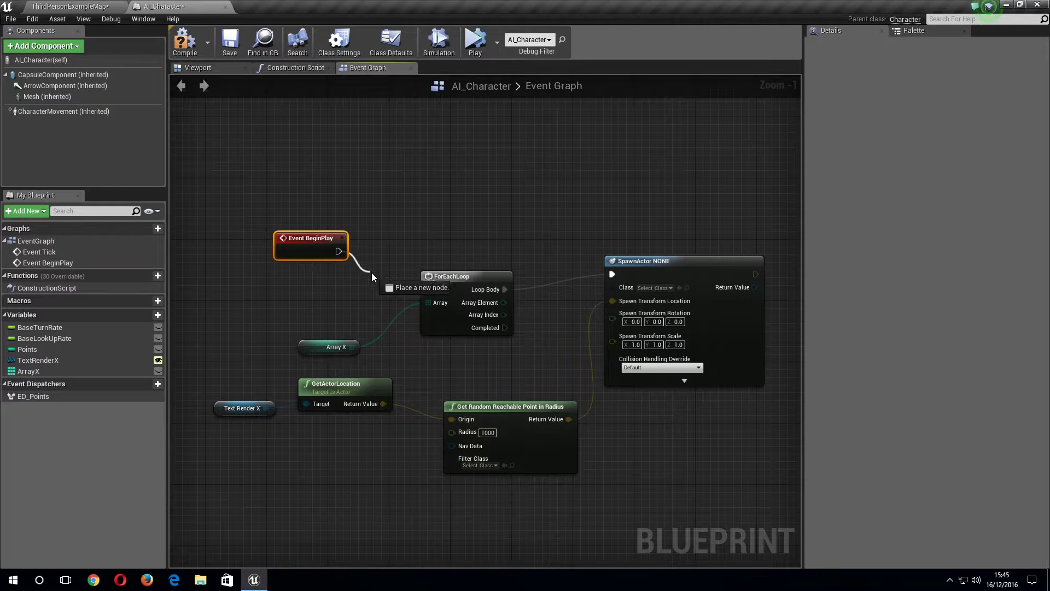
Connect BeginPlay to the loop, set SpawnActor's class to RandomN, and recompile without errors
{"action": "left_click", "coordinate": [427, 223]}
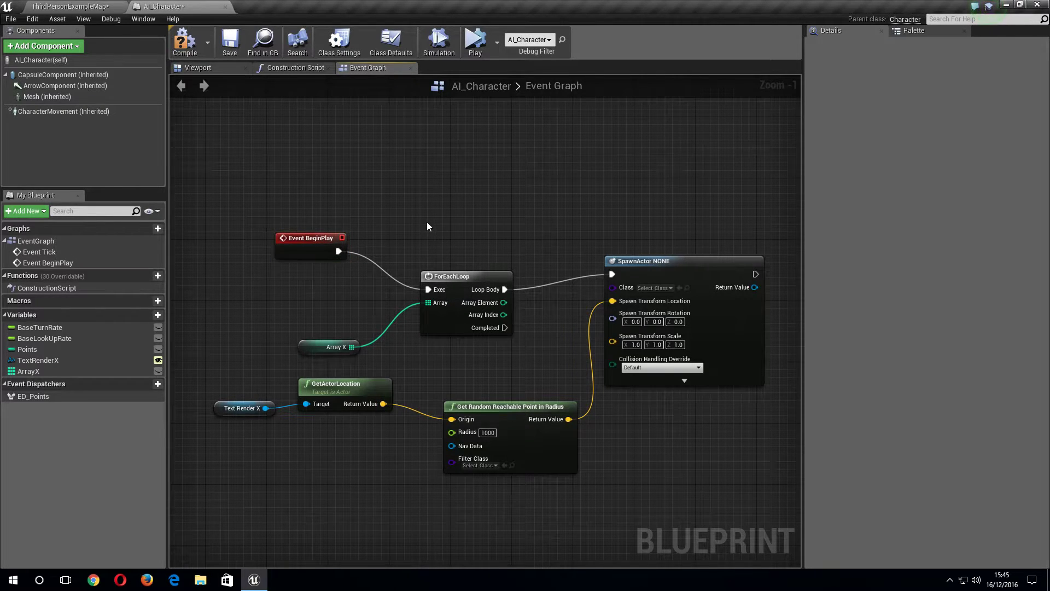
{"action": "left_click", "coordinate": [188, 46]}
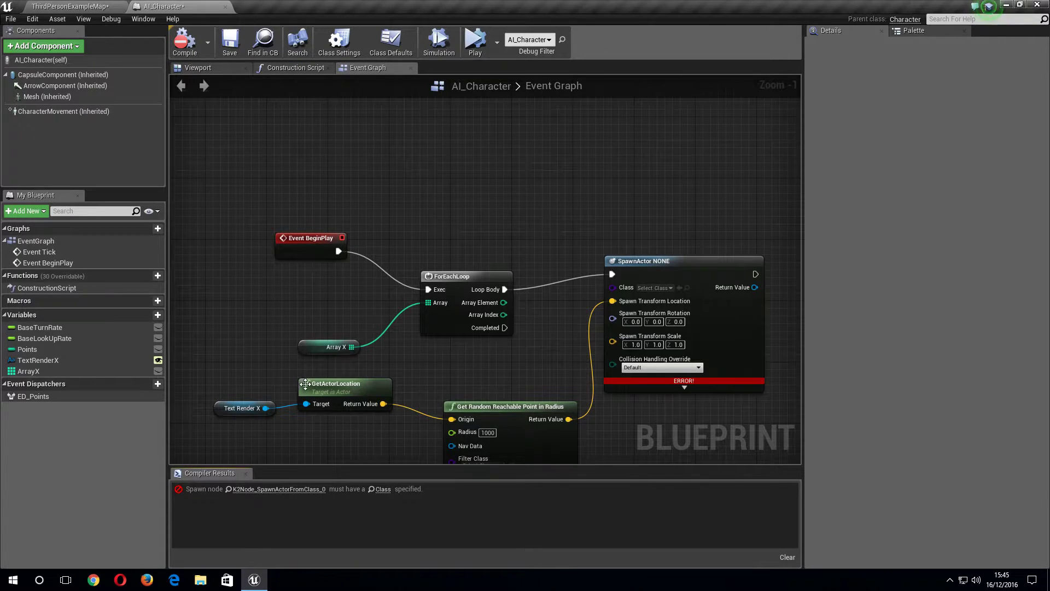
{"action": "left_click", "coordinate": [655, 288]}
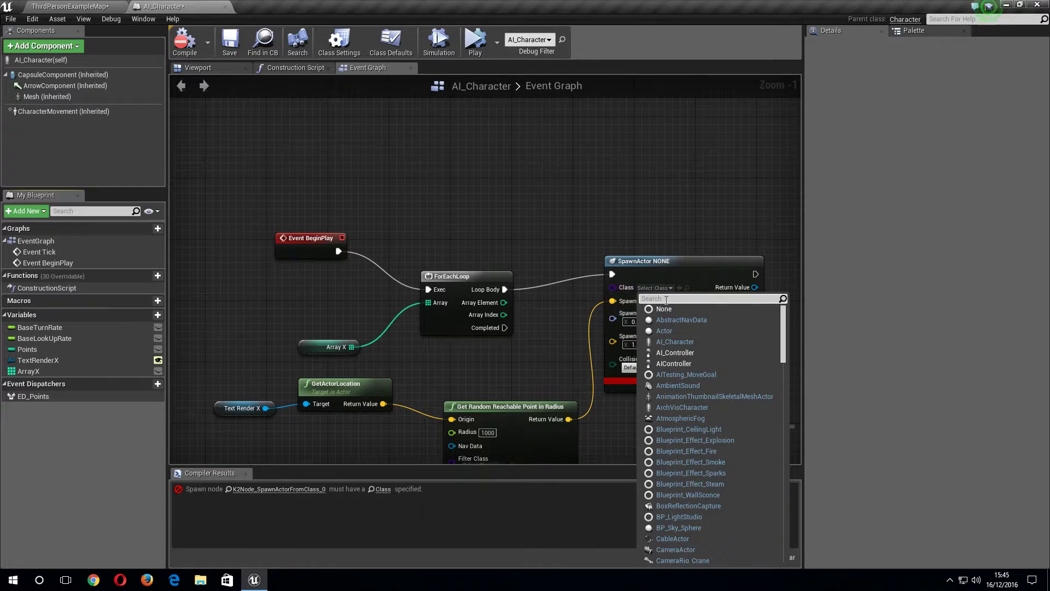
{"action": "type", "text": "rando"}
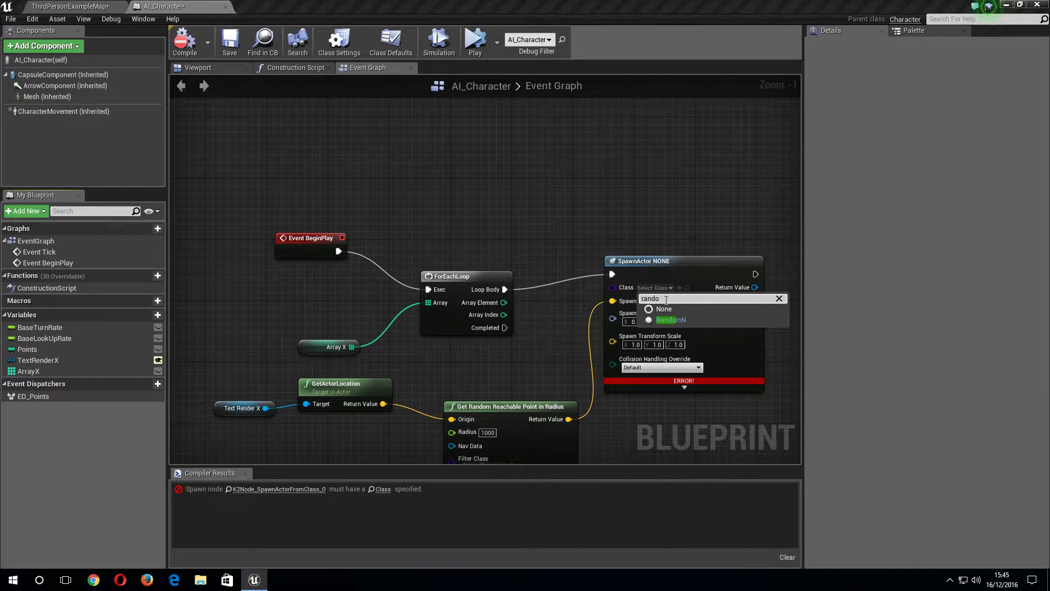
{"action": "left_click", "coordinate": [665, 320]}
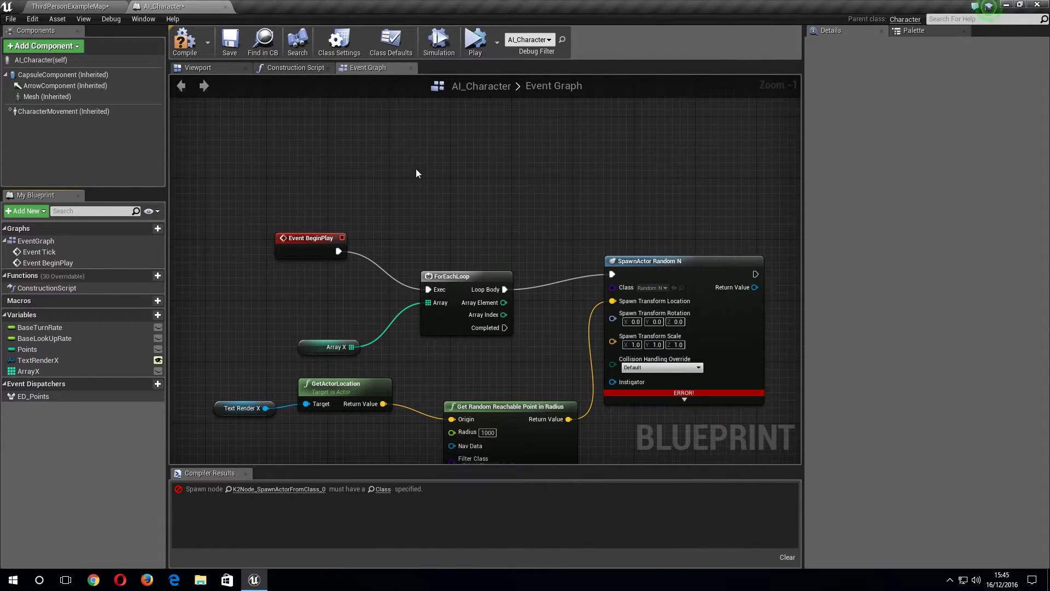
{"action": "left_click", "coordinate": [190, 43]}
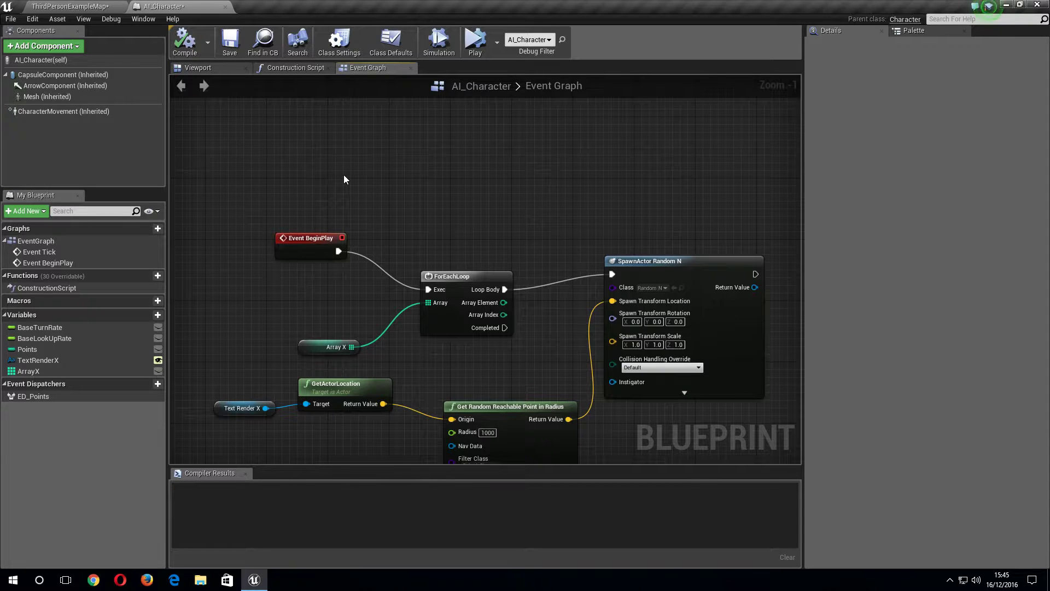
Simulate ThirdPersonExampleMap seven times to check the randomly spawned number actors
{"action": "left_click", "coordinate": [80, 7]}
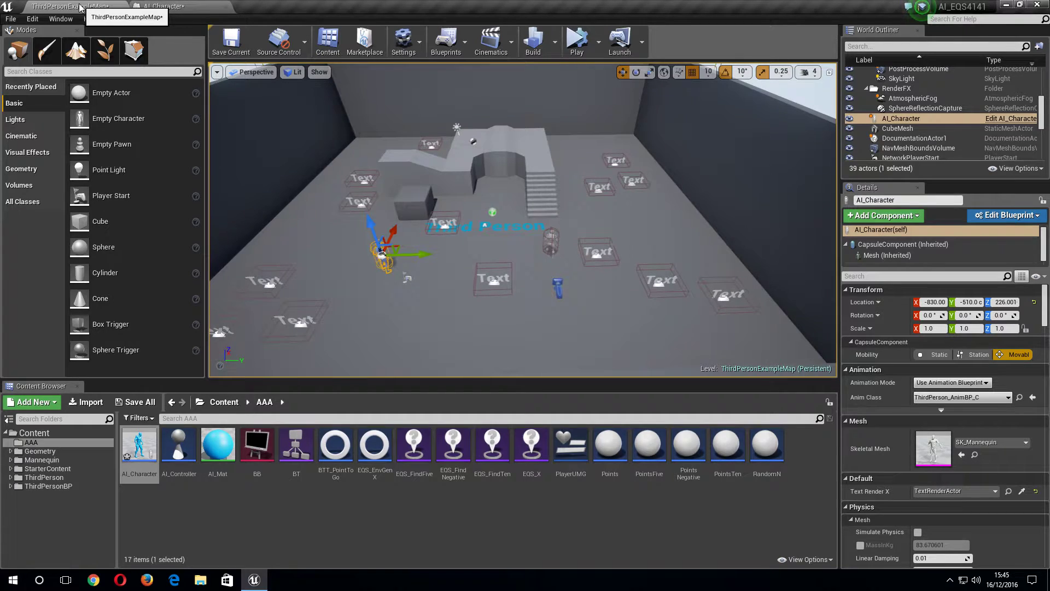
{"action": "left_click", "coordinate": [574, 47]}
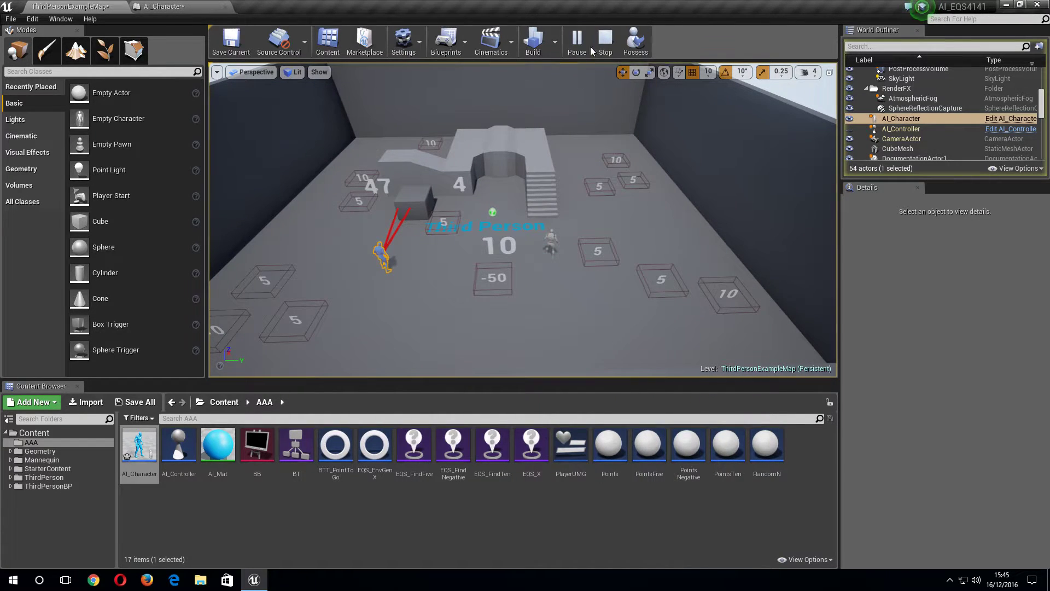
{"action": "left_click", "coordinate": [605, 44]}
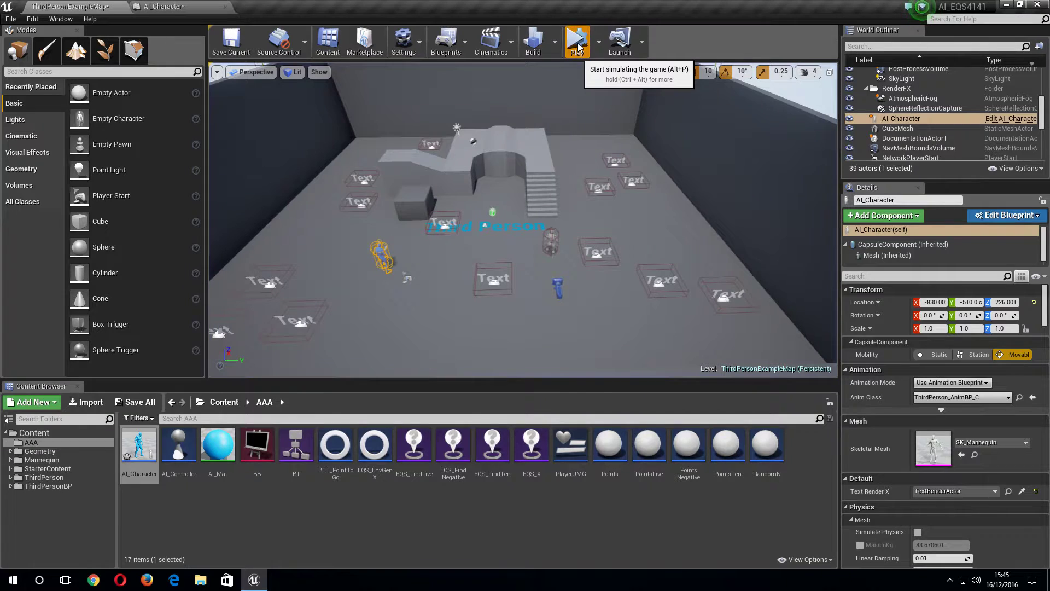
{"action": "left_click", "coordinate": [578, 47]}
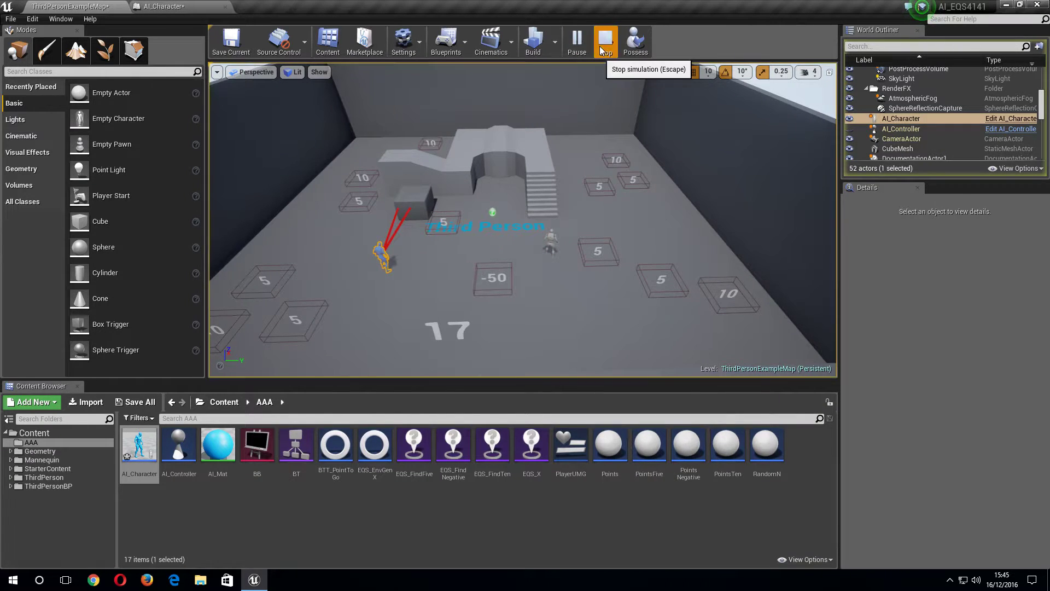
{"action": "left_click", "coordinate": [602, 49]}
{"action": "left_click", "coordinate": [578, 48]}
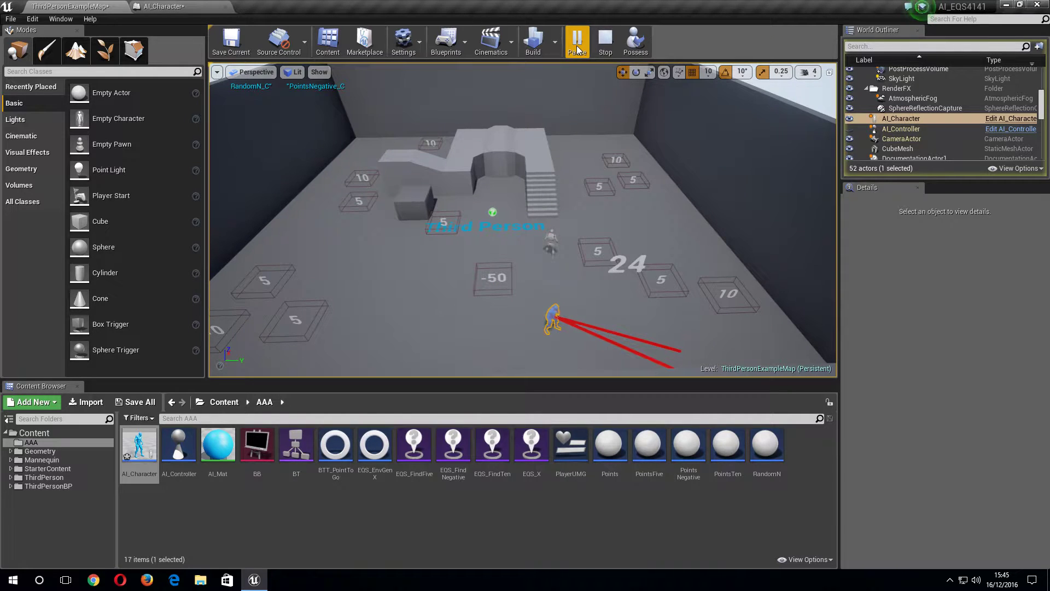
{"action": "key", "text": "Escape"}
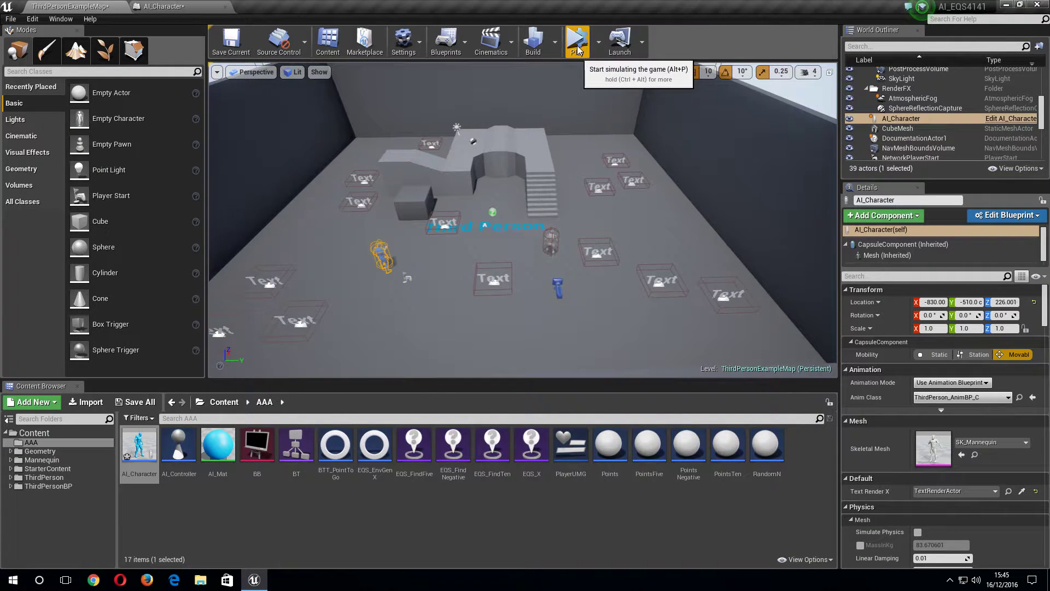
{"action": "left_click", "coordinate": [578, 48]}
{"action": "left_click", "coordinate": [602, 50]}
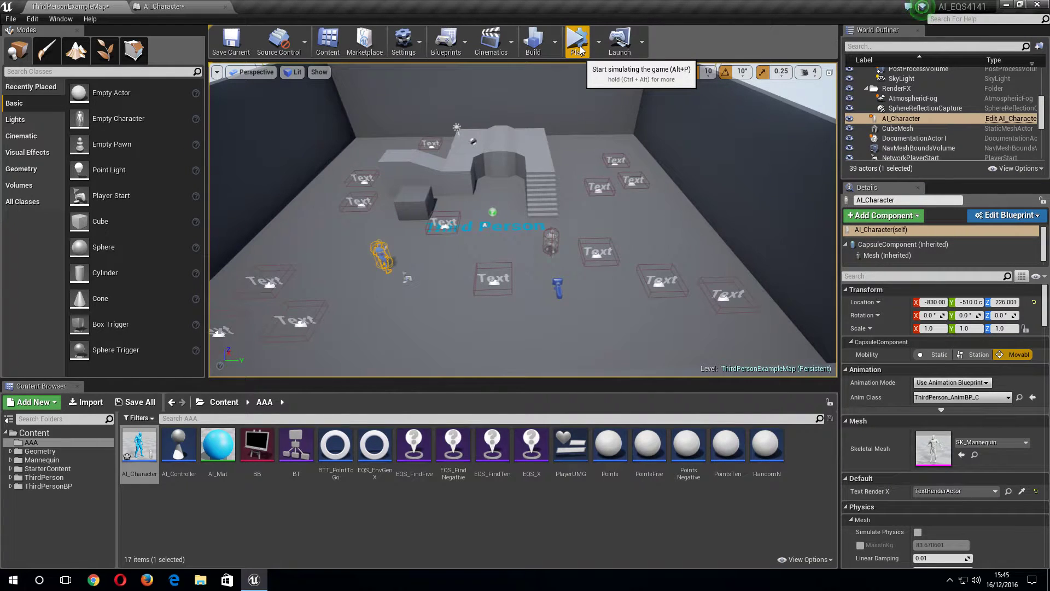
{"action": "left_click", "coordinate": [578, 48]}
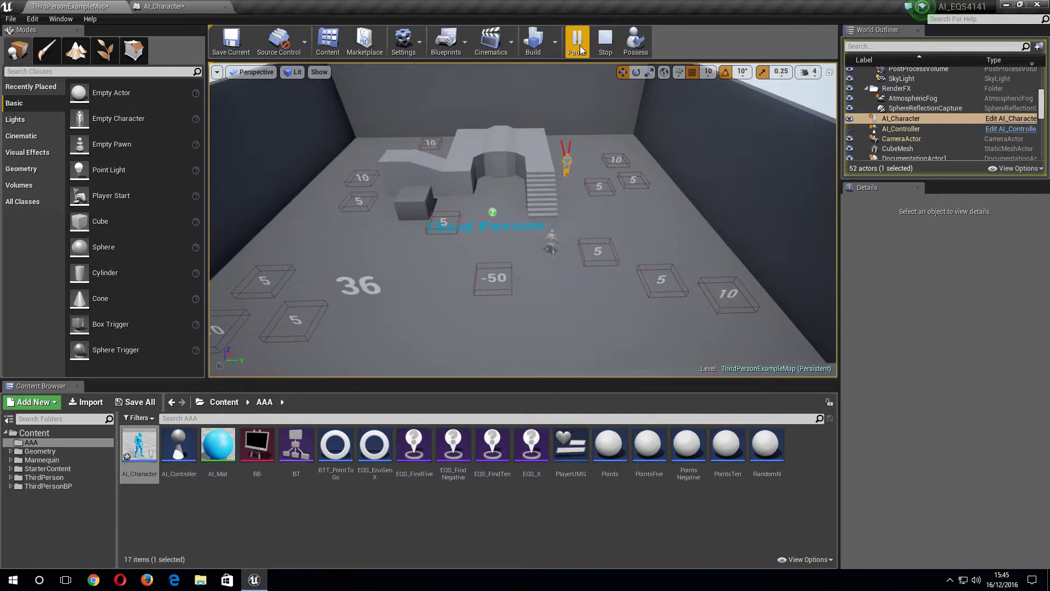
{"action": "left_click", "coordinate": [604, 47]}
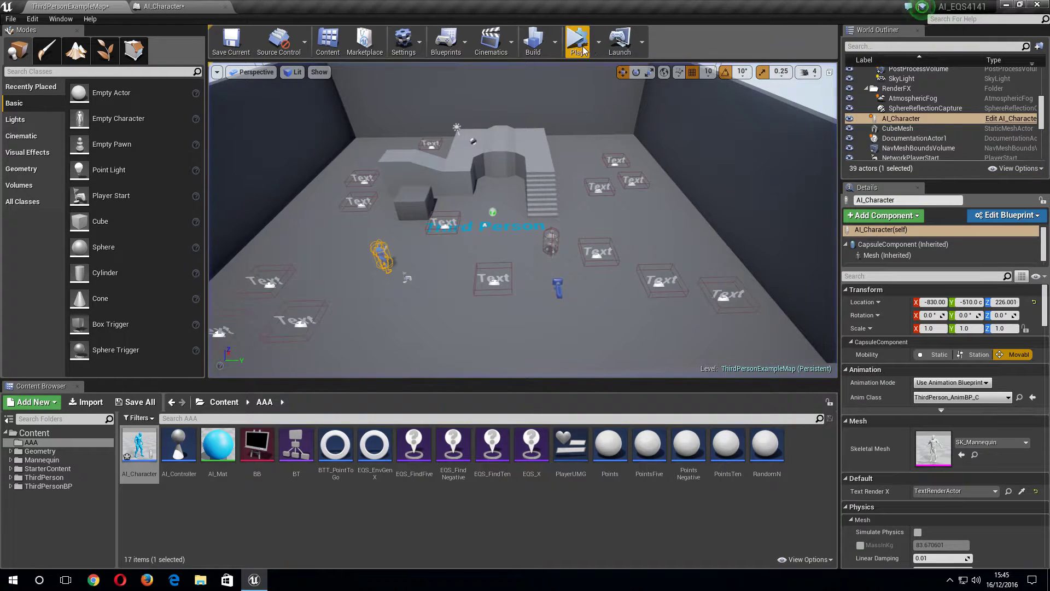
{"action": "left_click", "coordinate": [582, 50]}
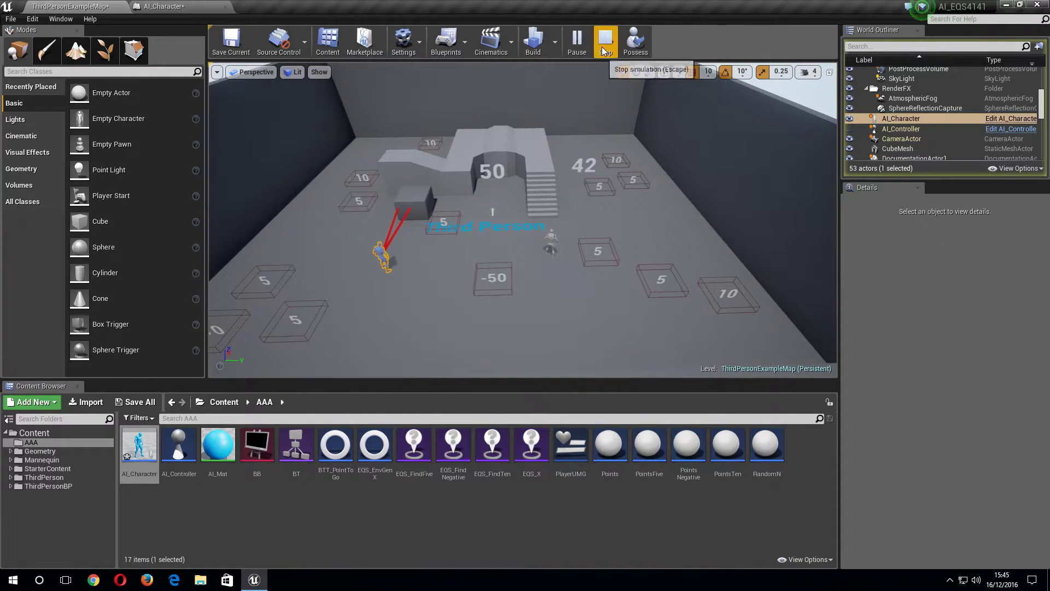
{"action": "left_click", "coordinate": [596, 49]}
{"action": "left_click", "coordinate": [579, 49]}
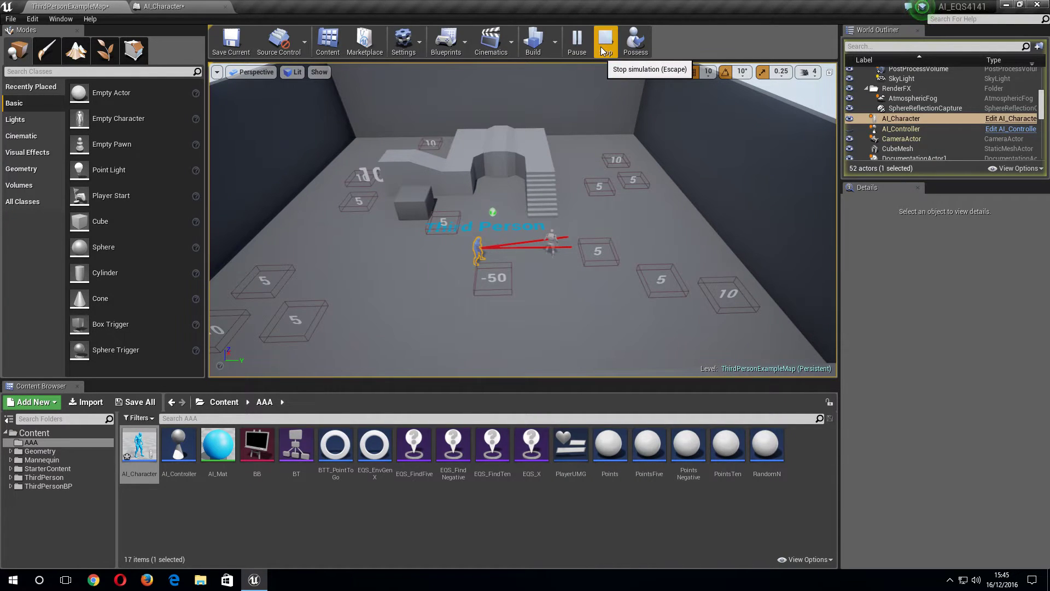
{"action": "left_click", "coordinate": [603, 51]}
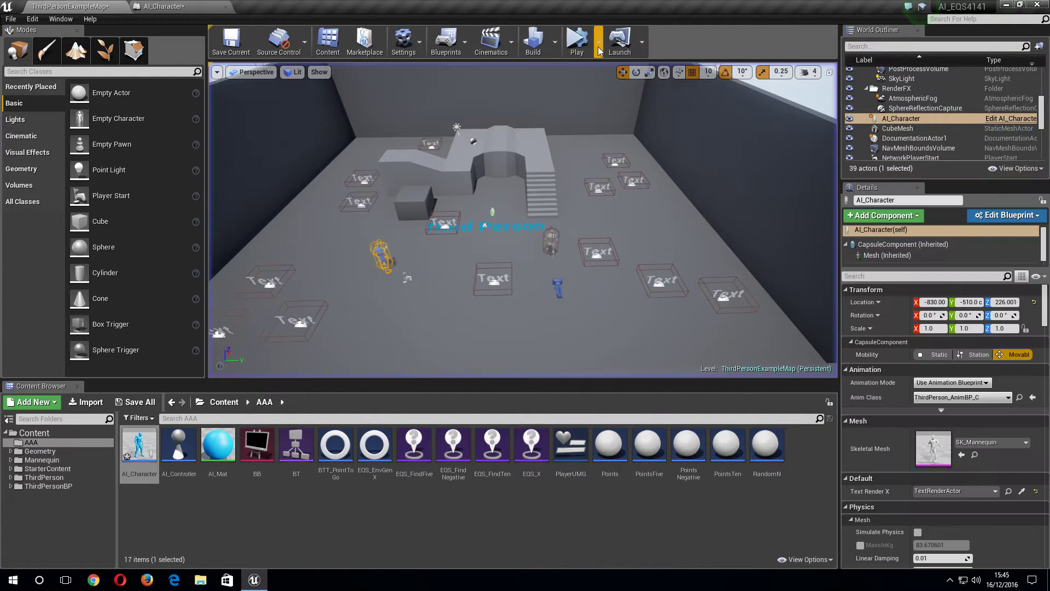
{"action": "left_click", "coordinate": [170, 6]}
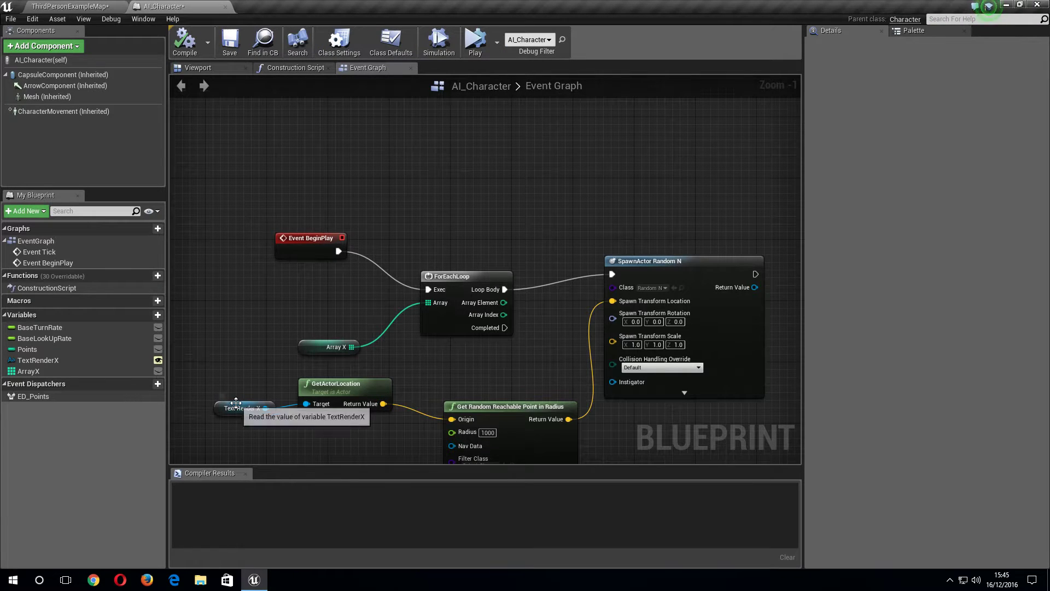
Expand Array X's default value to ten elements and recompile AI_Character
{"action": "left_click", "coordinate": [304, 342]}
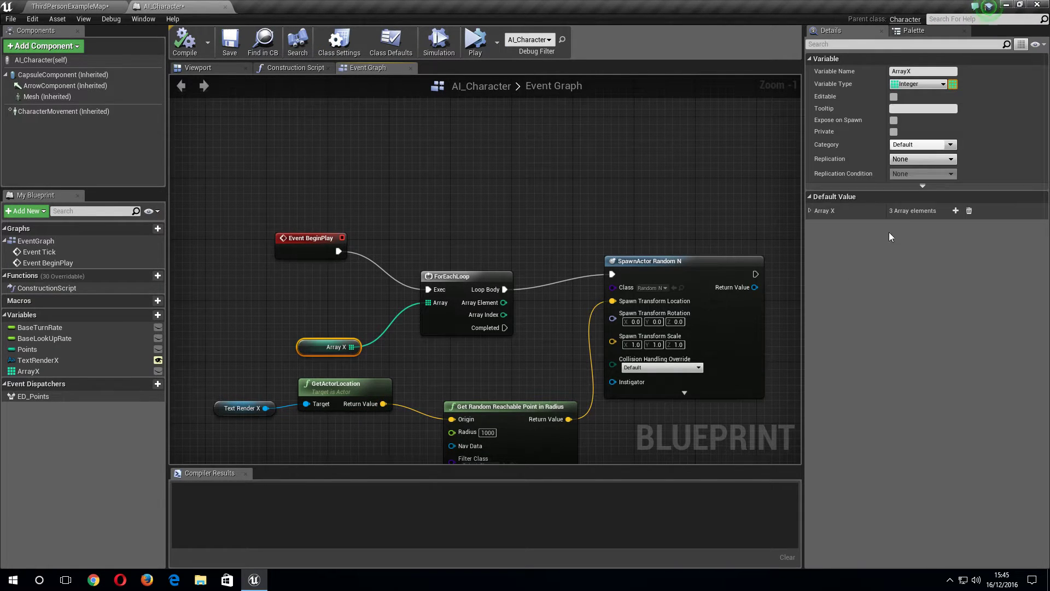
{"action": "left_click", "coordinate": [810, 210]}
{"action": "left_click", "coordinate": [956, 210]}
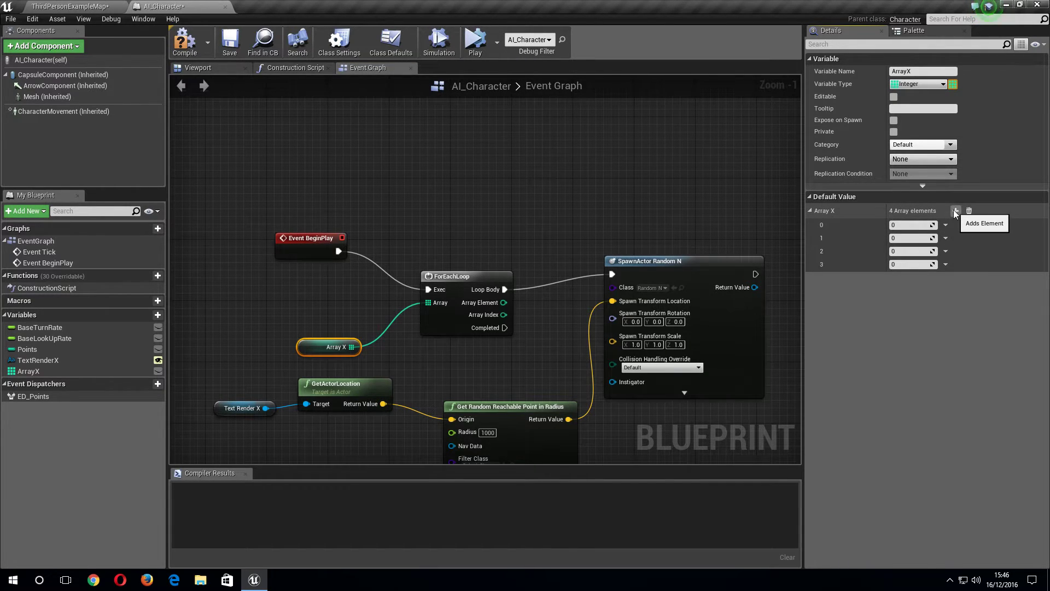
{"action": "left_click", "coordinate": [956, 211]}
{"action": "left_click", "coordinate": [955, 211]}
{"action": "left_click", "coordinate": [956, 210]}
{"action": "left_click", "coordinate": [956, 211]}
{"action": "left_click", "coordinate": [956, 211]}
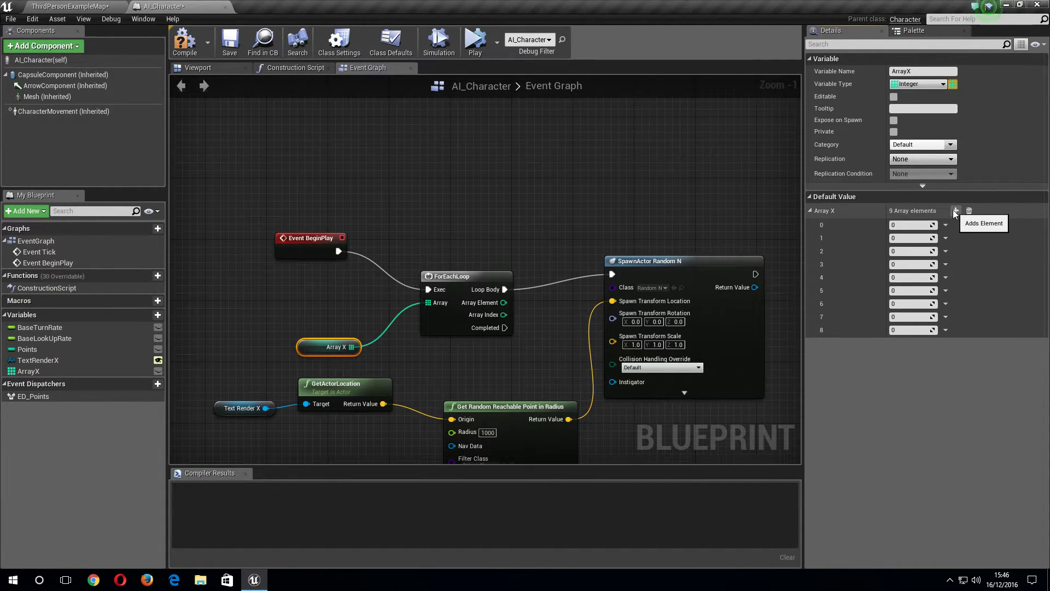
{"action": "left_click", "coordinate": [956, 211]}
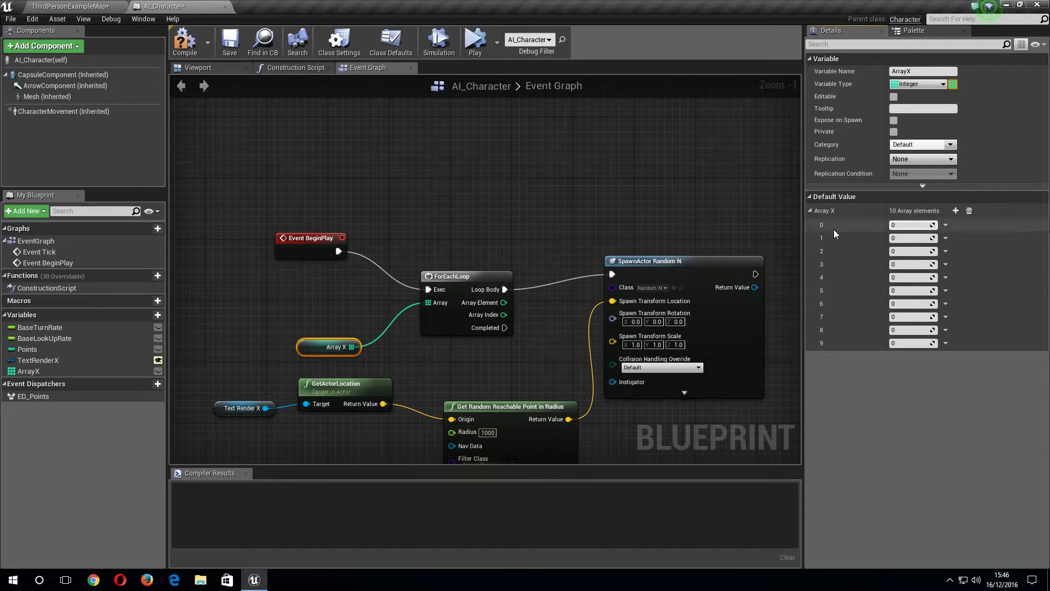
{"action": "left_click", "coordinate": [185, 41]}
{"action": "left_click", "coordinate": [88, 7]}
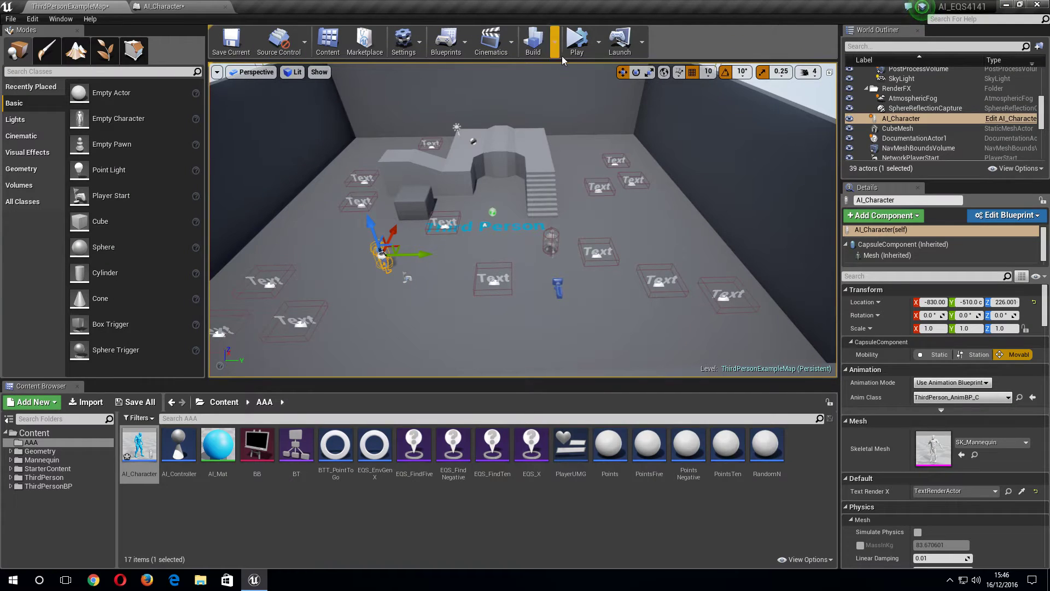
{"action": "left_click", "coordinate": [577, 48]}
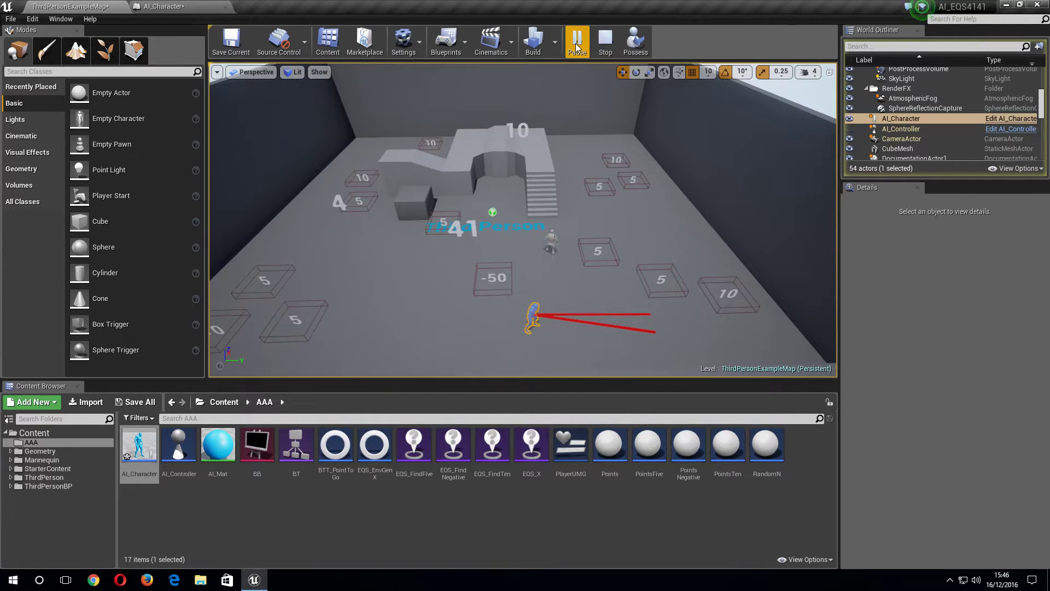
{"action": "left_click", "coordinate": [603, 46]}
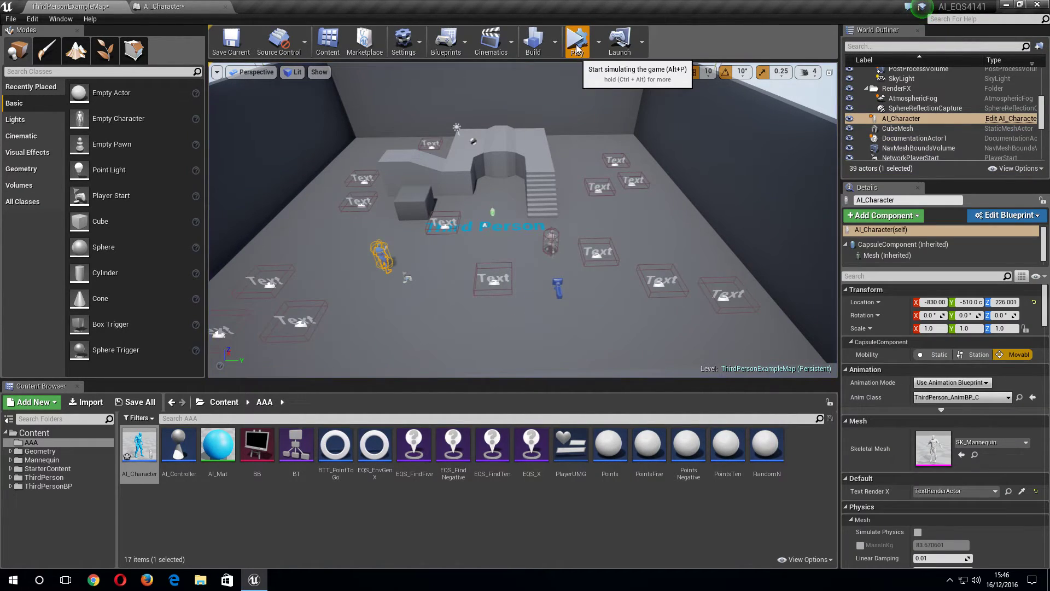
{"action": "left_click", "coordinate": [577, 48]}
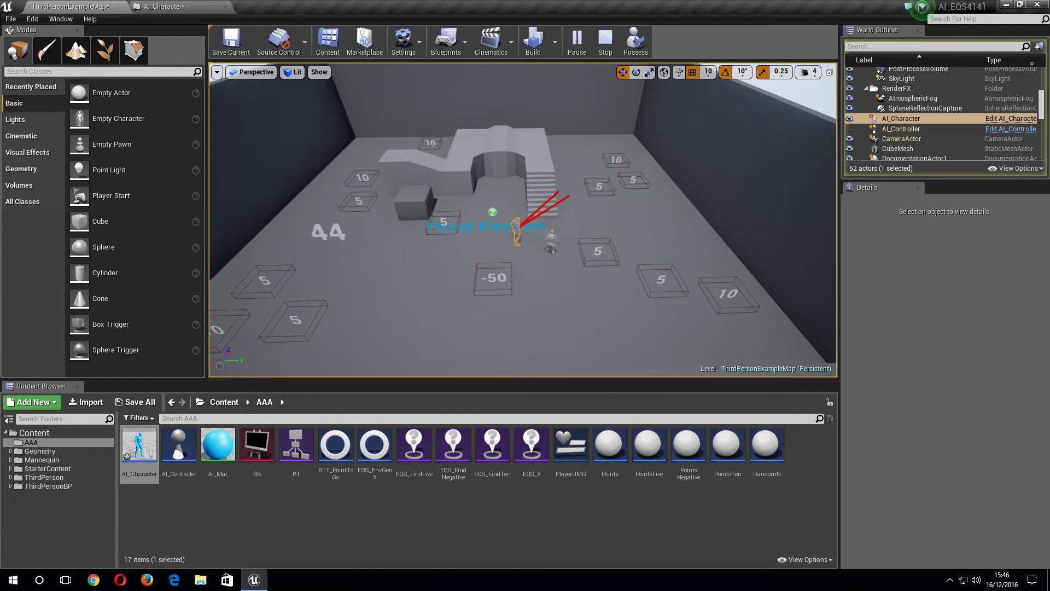
{"action": "right_click_drag", "start_coordinate": [523, 219], "coordinate": [495, 262]}
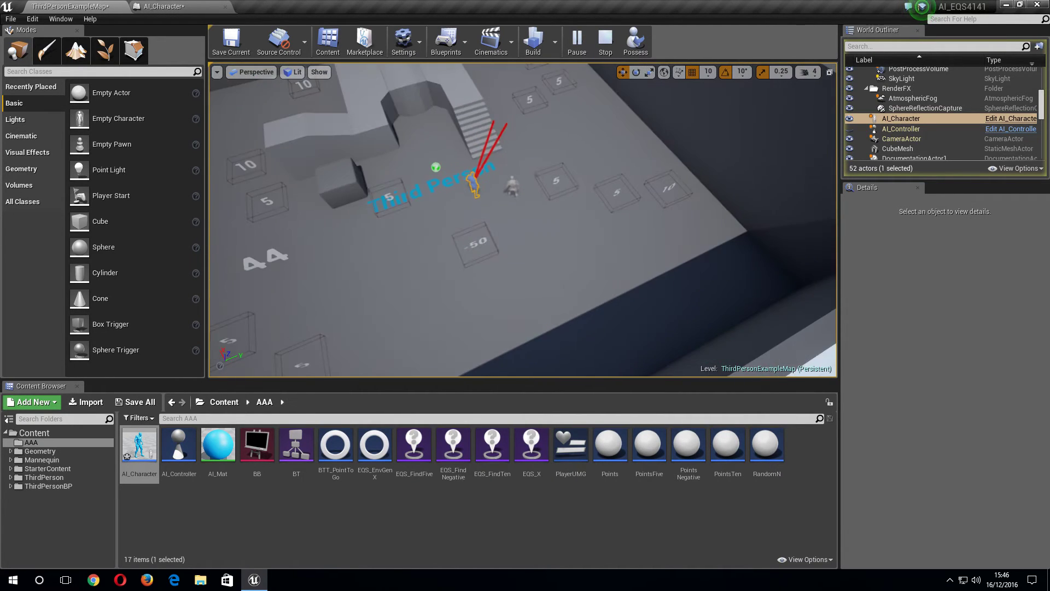
{"action": "mouse_move", "coordinate": [522, 219]}
{"action": "right_mouse_down"}
{"action": "mouse_move", "coordinate": [495, 235]}
{"action": "mouse_move", "coordinate": [509, 230]}
{"action": "right_mouse_up"}
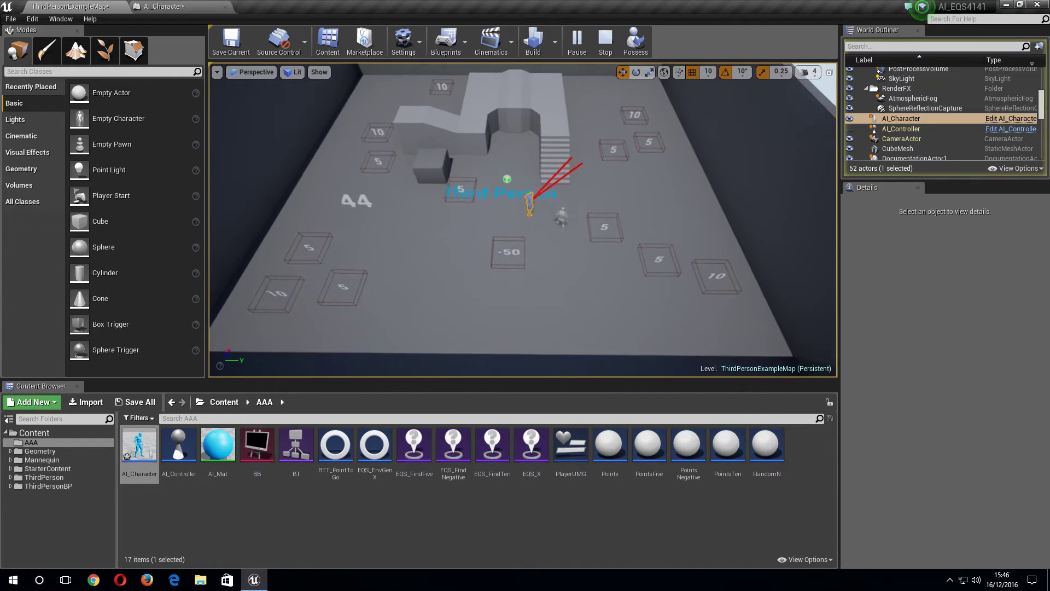
{"action": "right_click_drag", "start_coordinate": [590, 75], "coordinate": [590, 82]}
{"action": "left_click", "coordinate": [603, 45]}
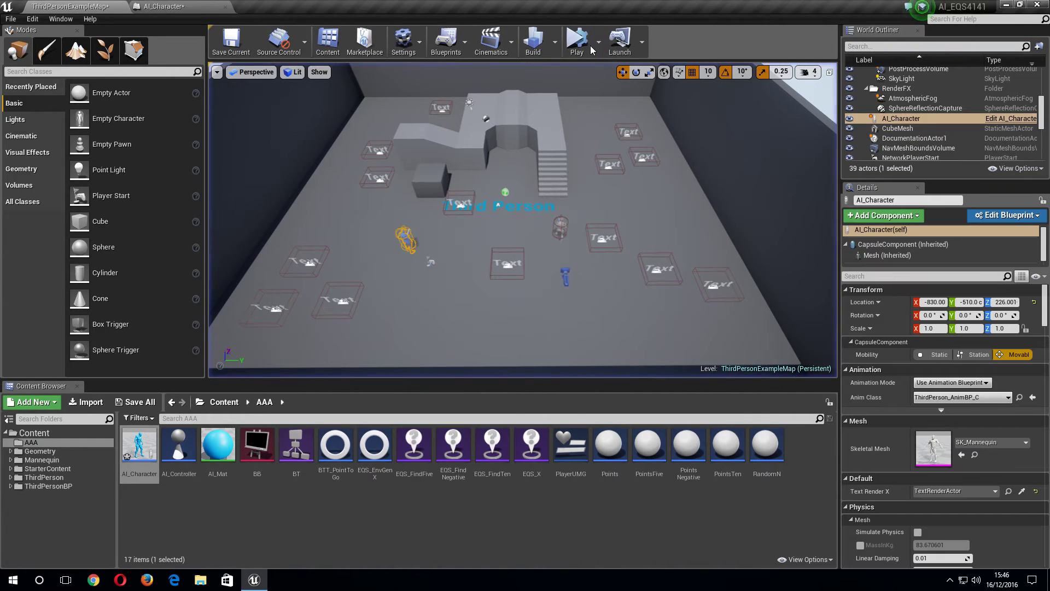
{"action": "left_click", "coordinate": [579, 48]}
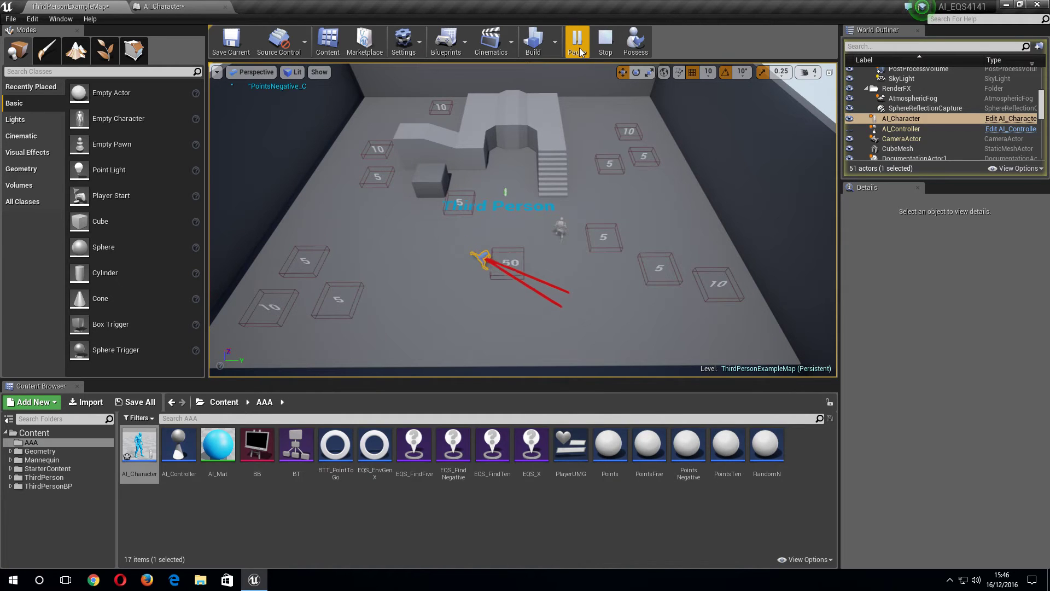
{"action": "mouse_move", "coordinate": [522, 219]}
{"action": "right_mouse_down"}
{"action": "mouse_move", "coordinate": [553, 208]}
{"action": "mouse_move", "coordinate": [522, 225]}
{"action": "right_mouse_up"}
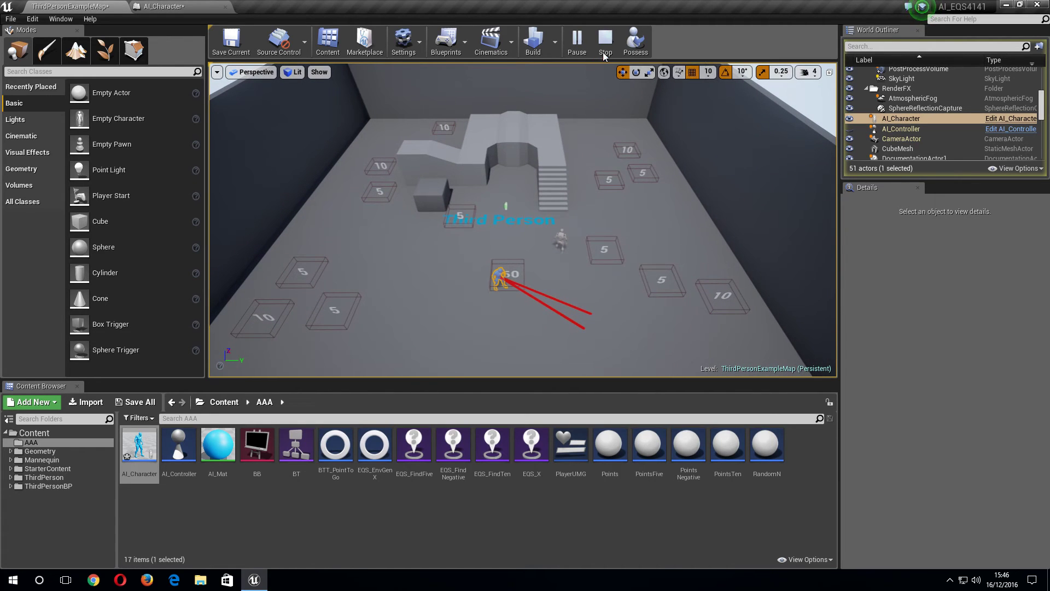
{"action": "left_click", "coordinate": [605, 49]}
{"action": "left_click", "coordinate": [579, 49]}
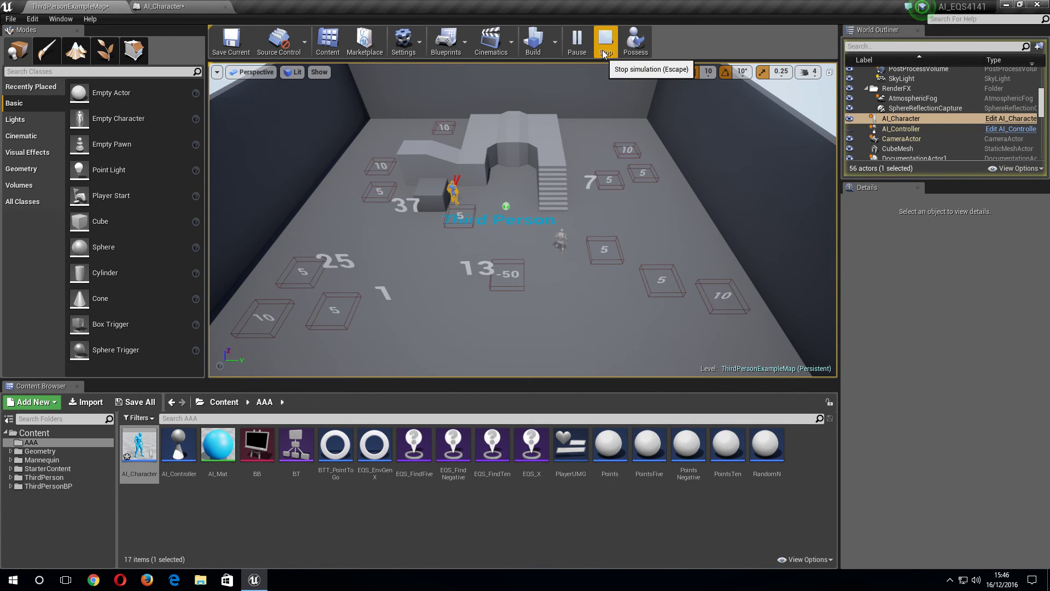
{"action": "left_click", "coordinate": [604, 53]}
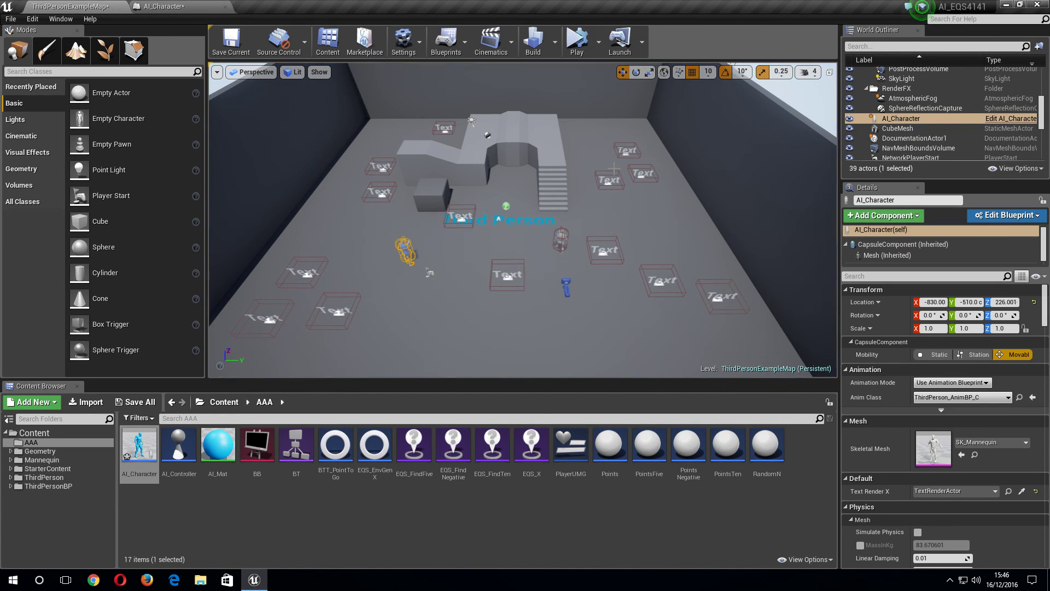